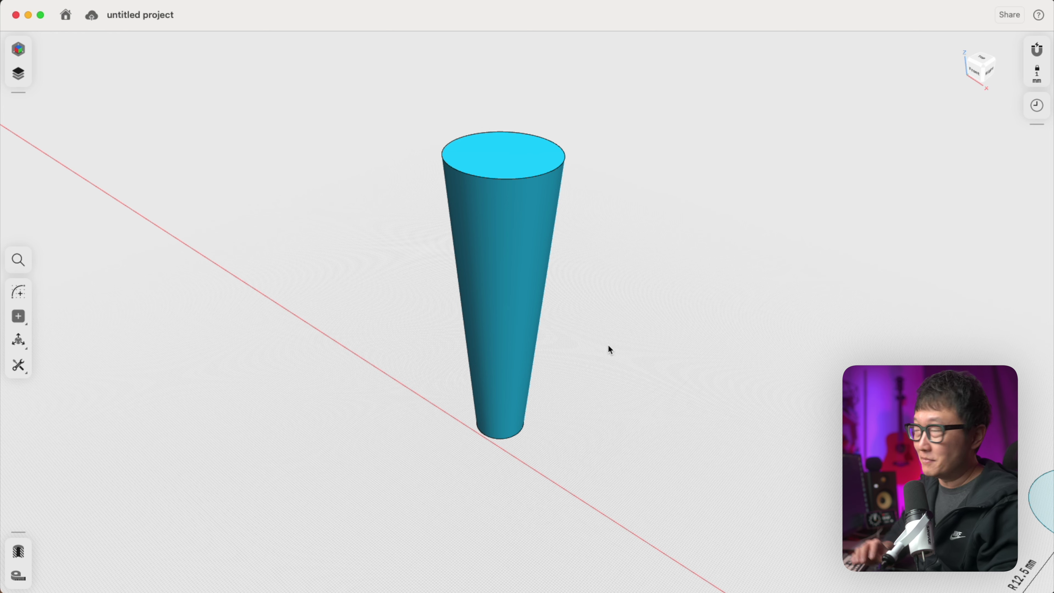
Step: Loft between the R12.5 mm slot sketch and the 100 mm diameter circle
scroll(607, 344, "right", 6)
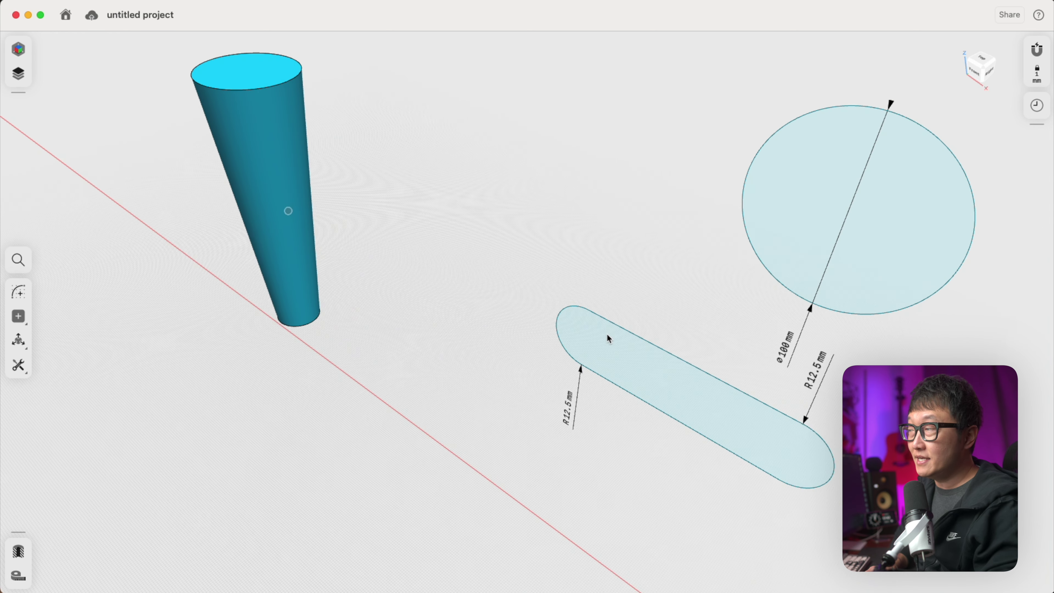
scroll(632, 302, "right", 5)
left_click(565, 300)
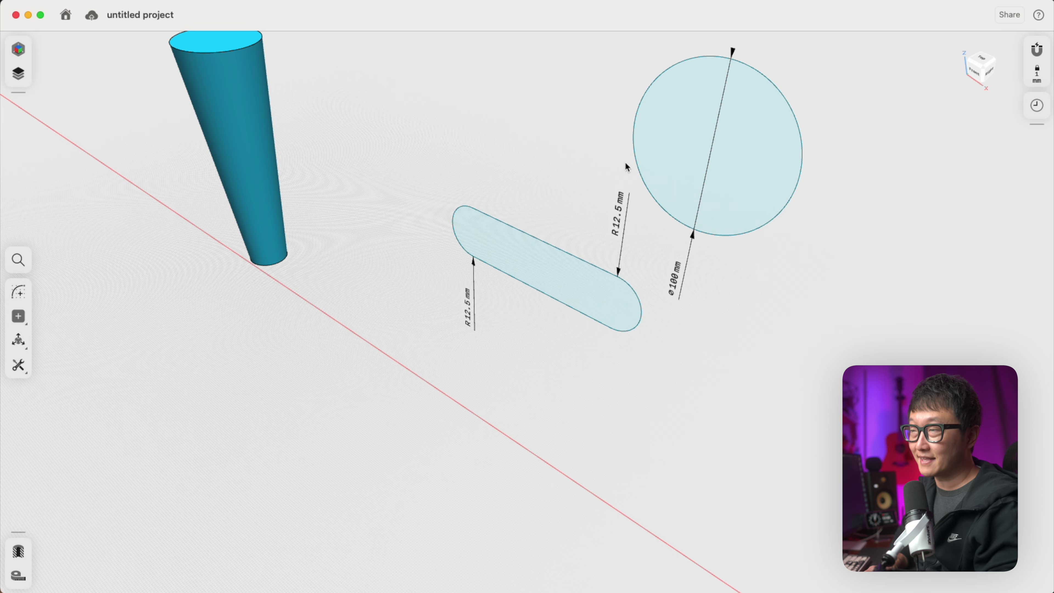
left_click(24, 372)
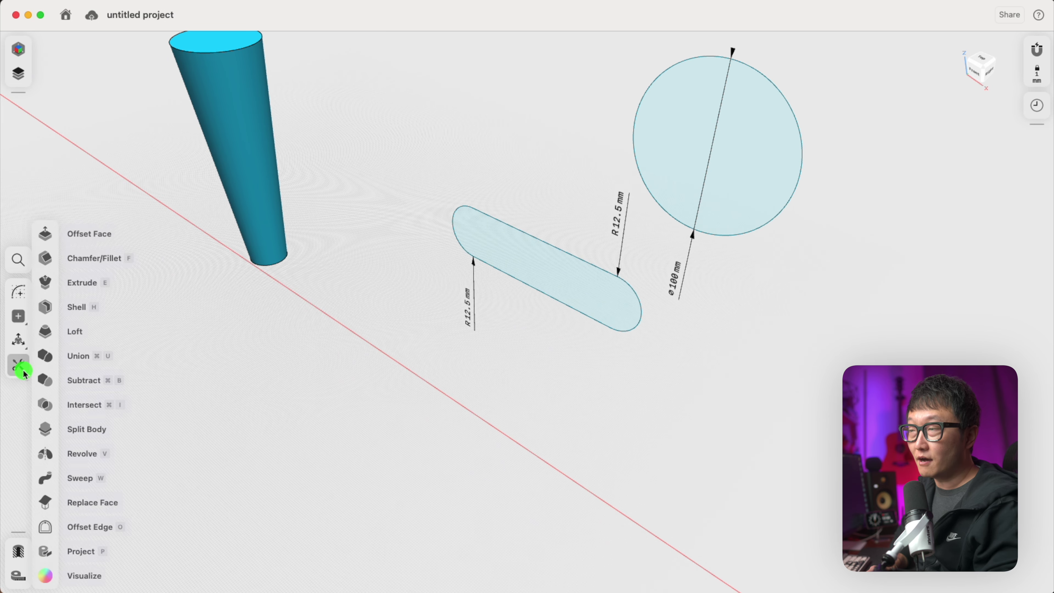
left_click(44, 332)
left_click(528, 261)
left_click(770, 182)
Step: Adjust the loft's guide control point on the circle's edge and complete the lofted body
right_click_drag(795, 178, 625, 320)
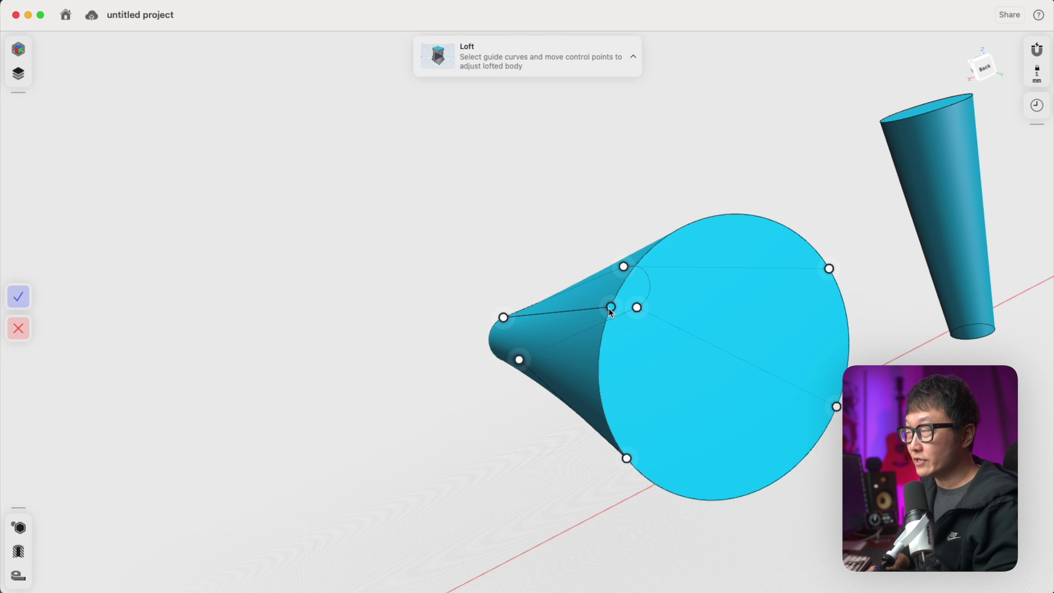
left_click_drag(603, 328, 613, 306)
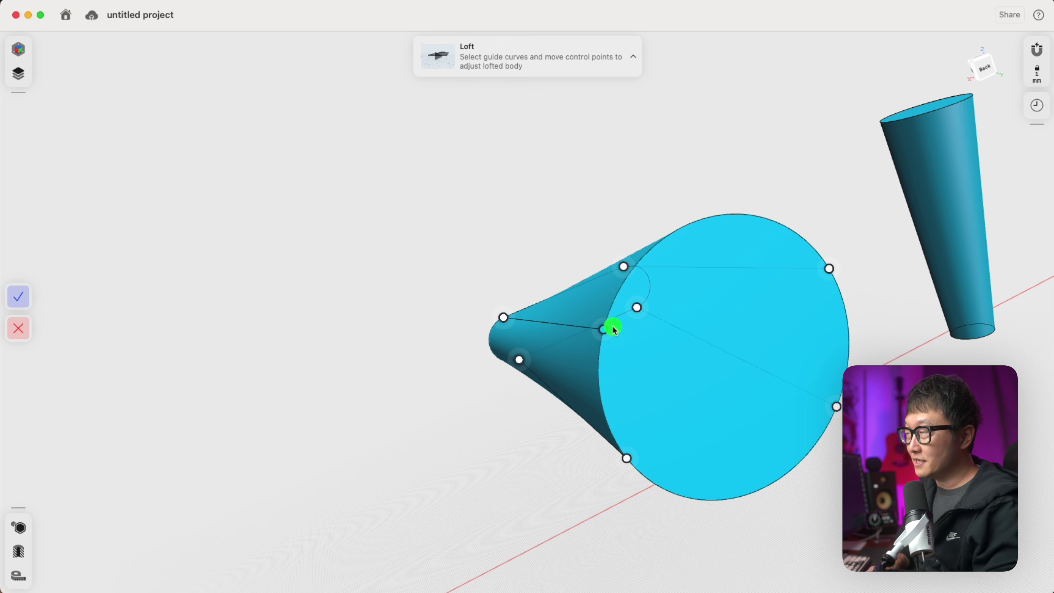
right_click_drag(615, 305, 2, 297)
left_click(19, 296)
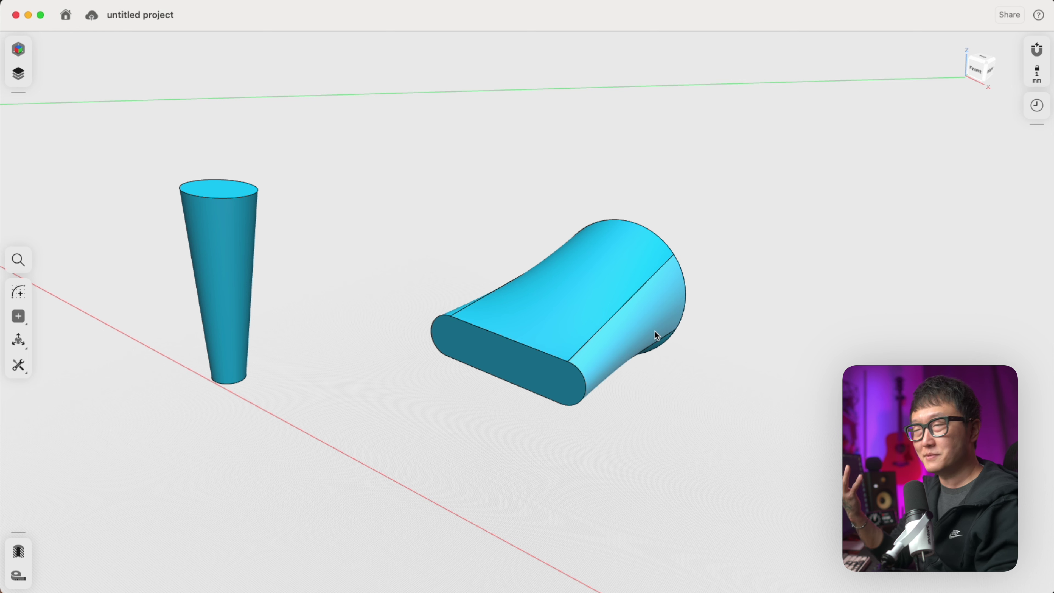
Step: Shell the lofted body to a 3 mm wall, removing its slot-shaped and circular end faces
scroll(655, 330, "right", 3)
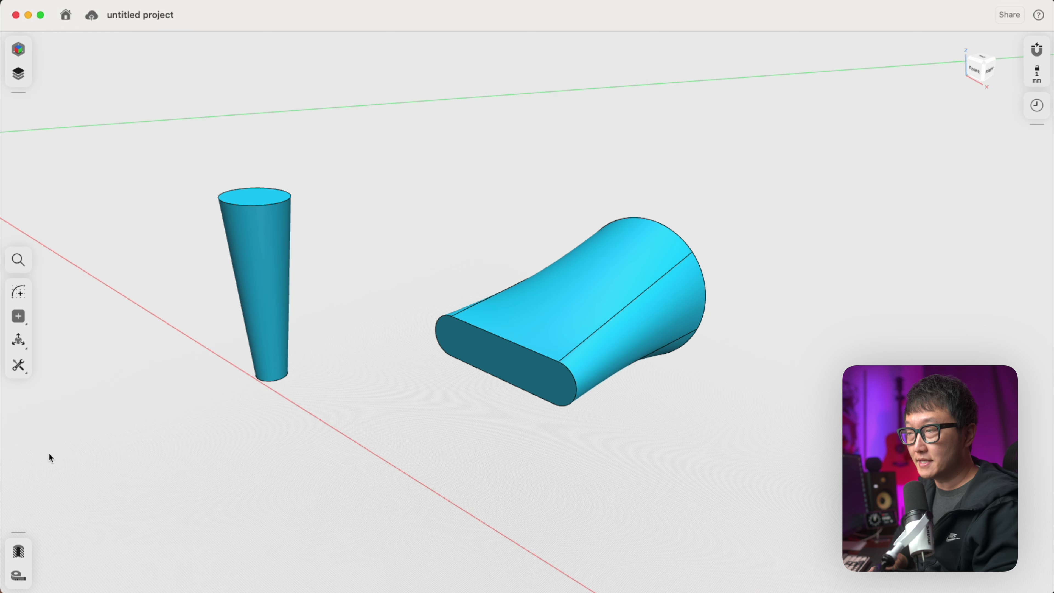
left_click(19, 365)
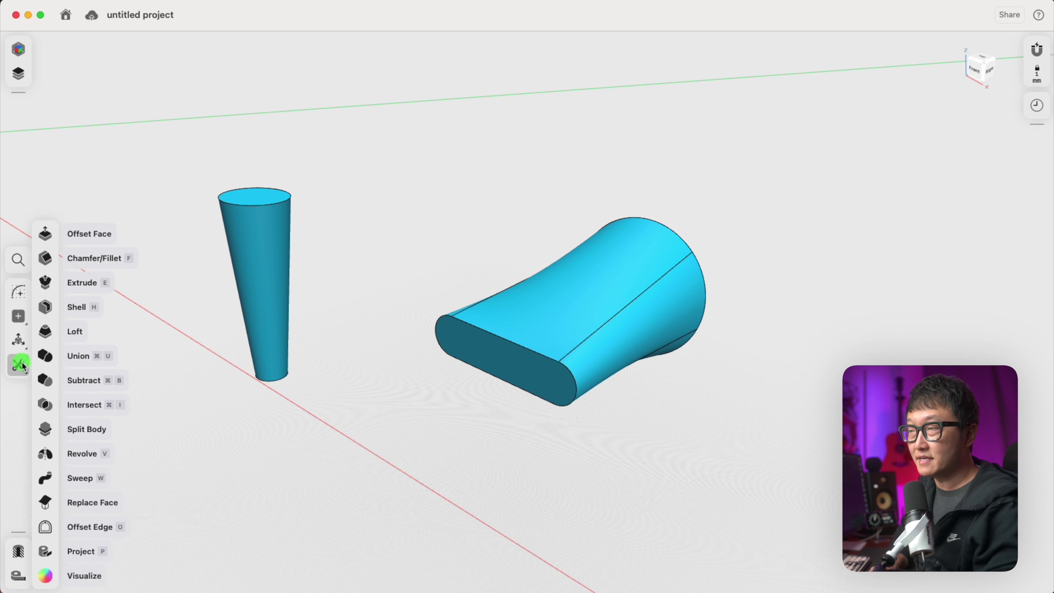
left_click(45, 308)
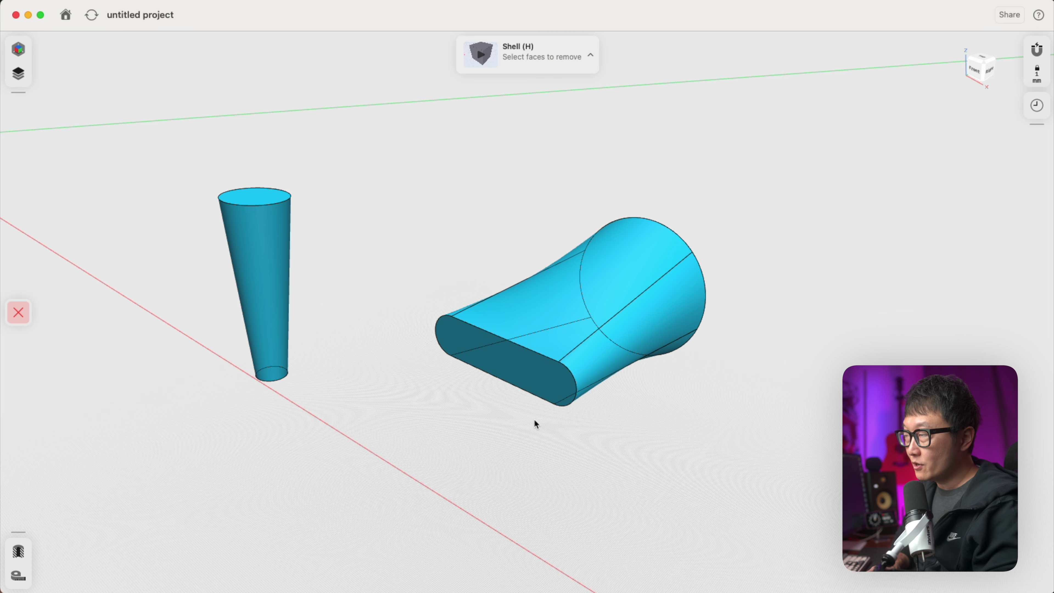
left_click(513, 363)
right_click_drag(513, 364, 647, 329)
left_click(648, 329)
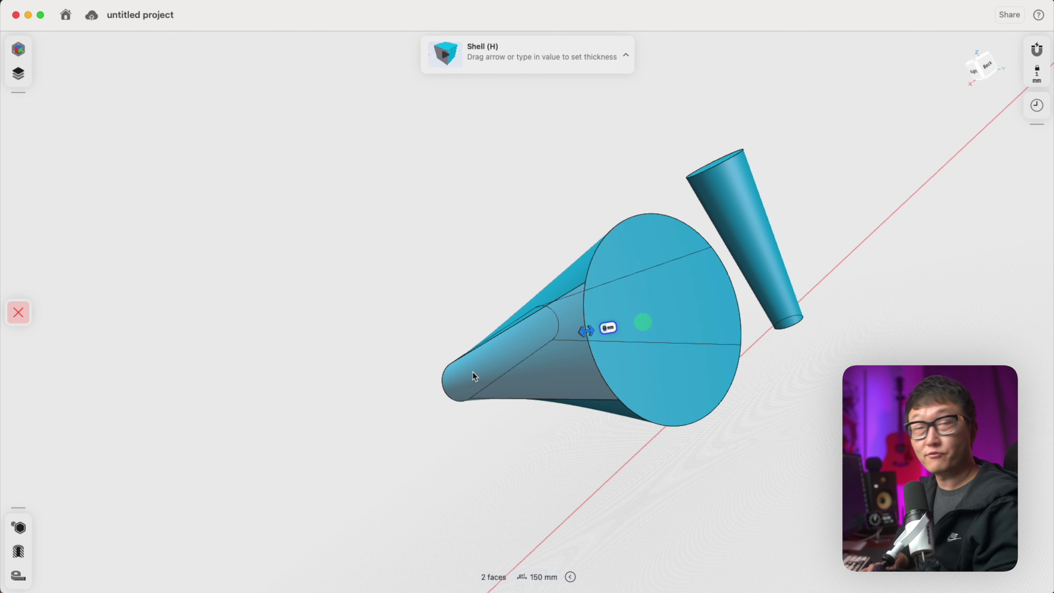
right_click_drag(587, 406, 566, 362)
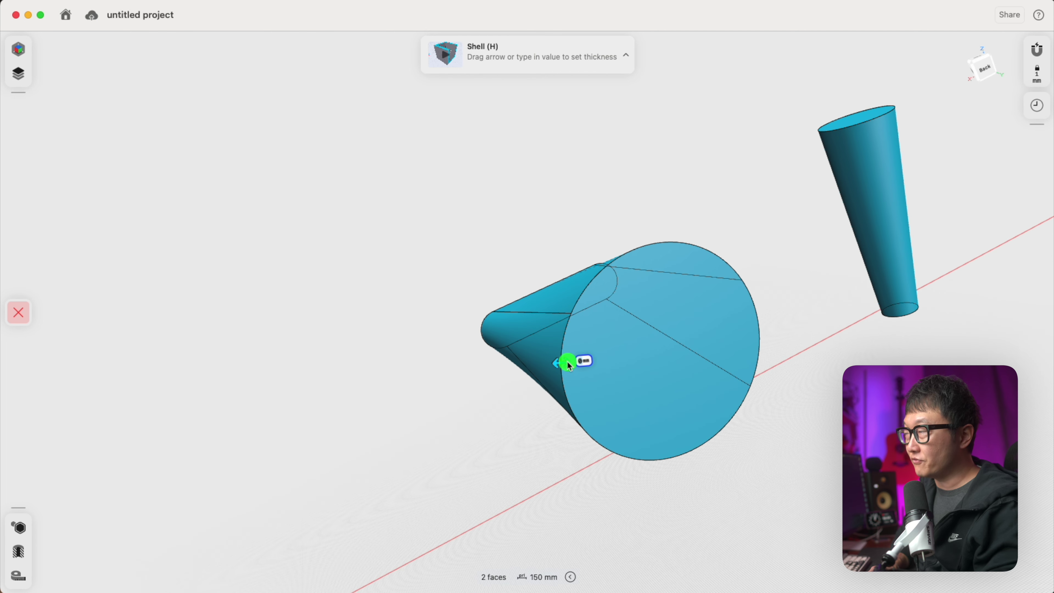
left_click_drag(574, 365, 572, 361)
right_click_drag(602, 372, 571, 357)
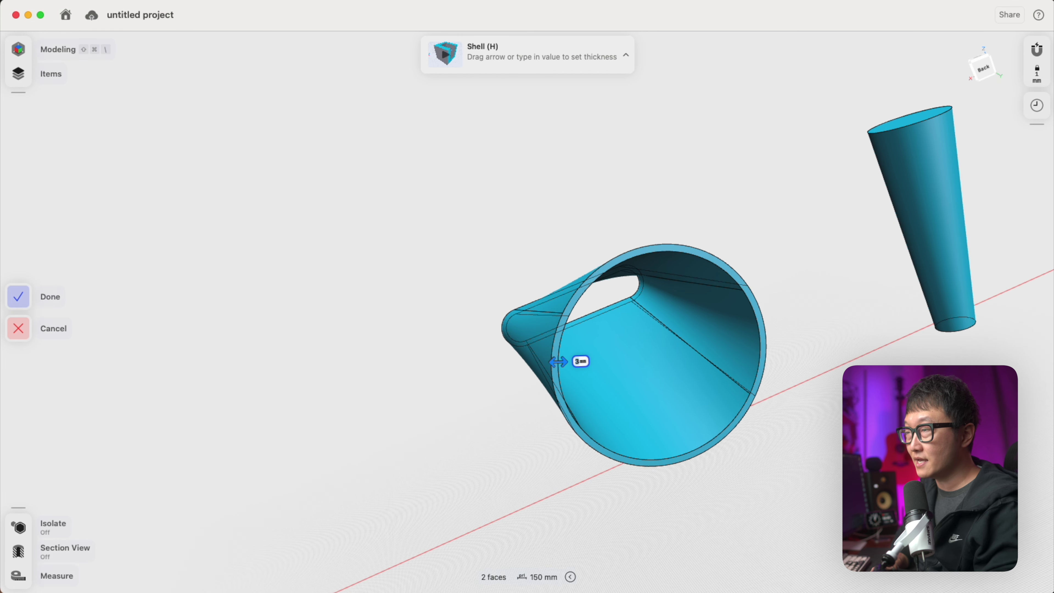
left_click(16, 295)
scroll(451, 358, "left", 10)
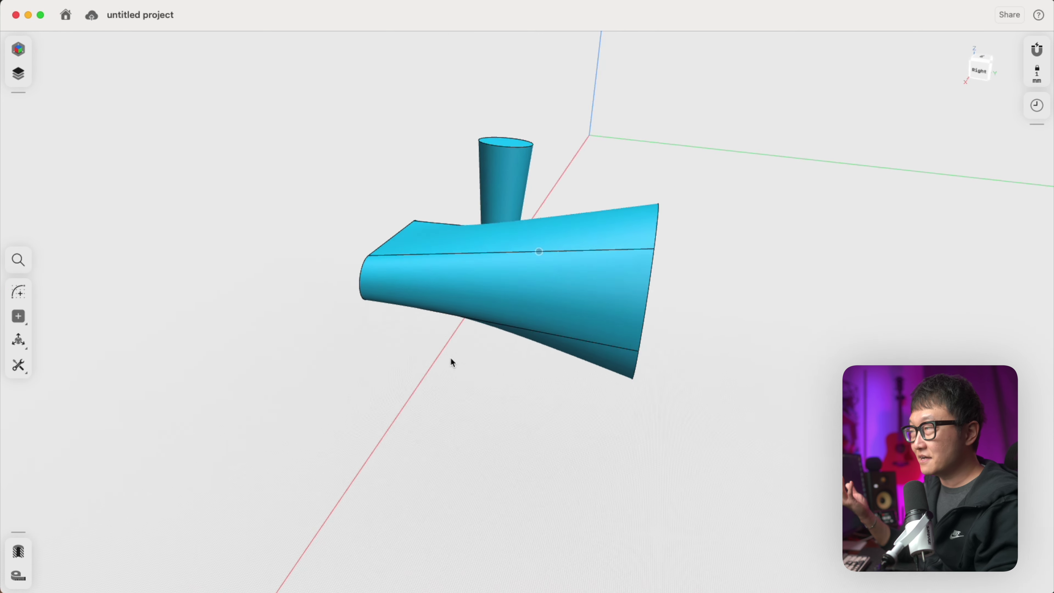
scroll(452, 362, "down", 3)
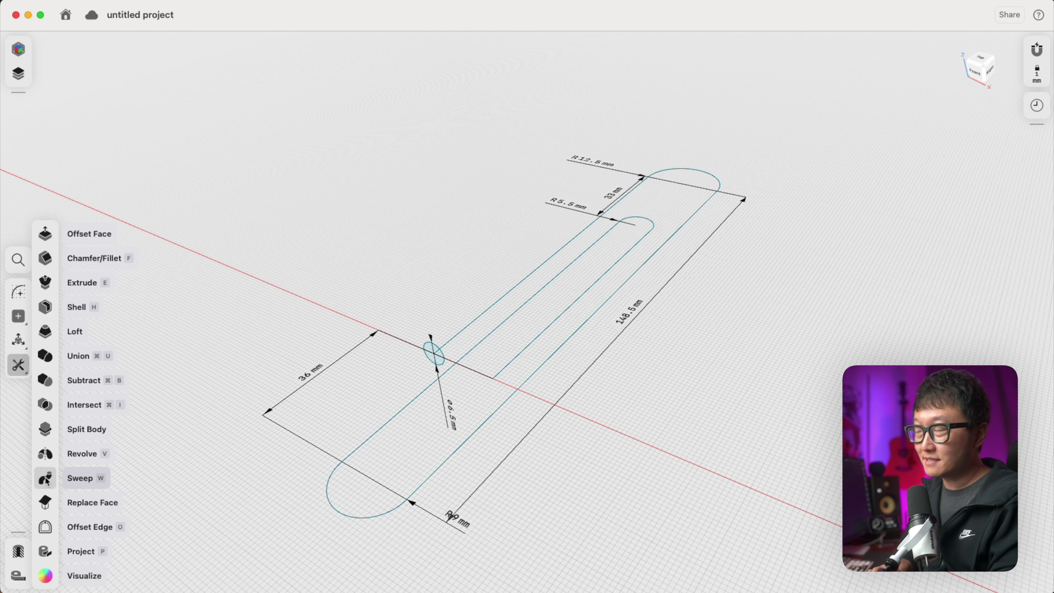
Step: Sweep the 6.5 mm circle along the paperclip's first outer line, R12.5 mm arc and long return line
left_click(47, 480)
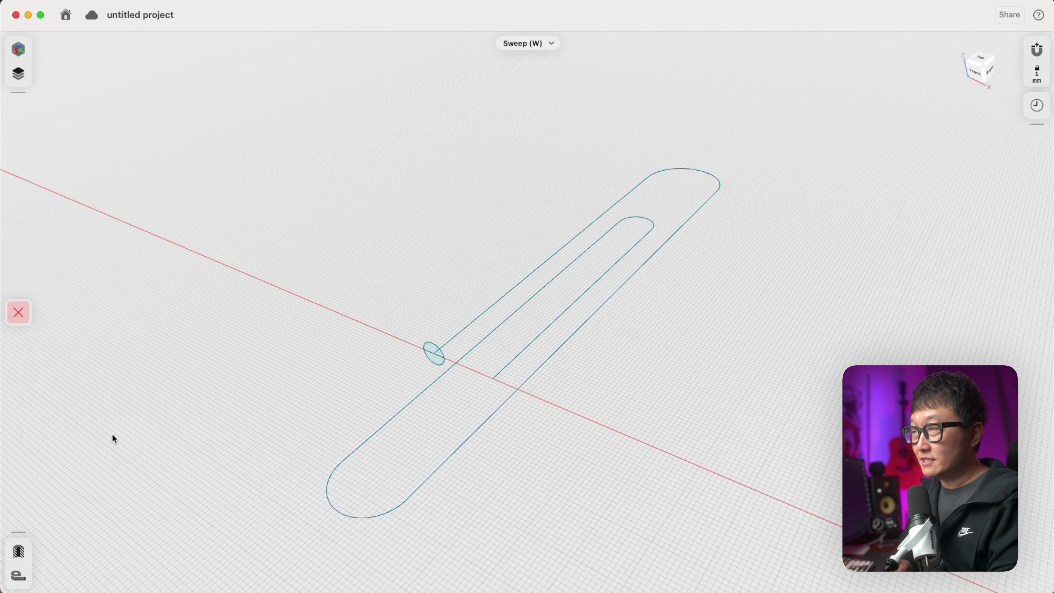
scroll(427, 377, "up", 2)
scroll(352, 388, "up", 2)
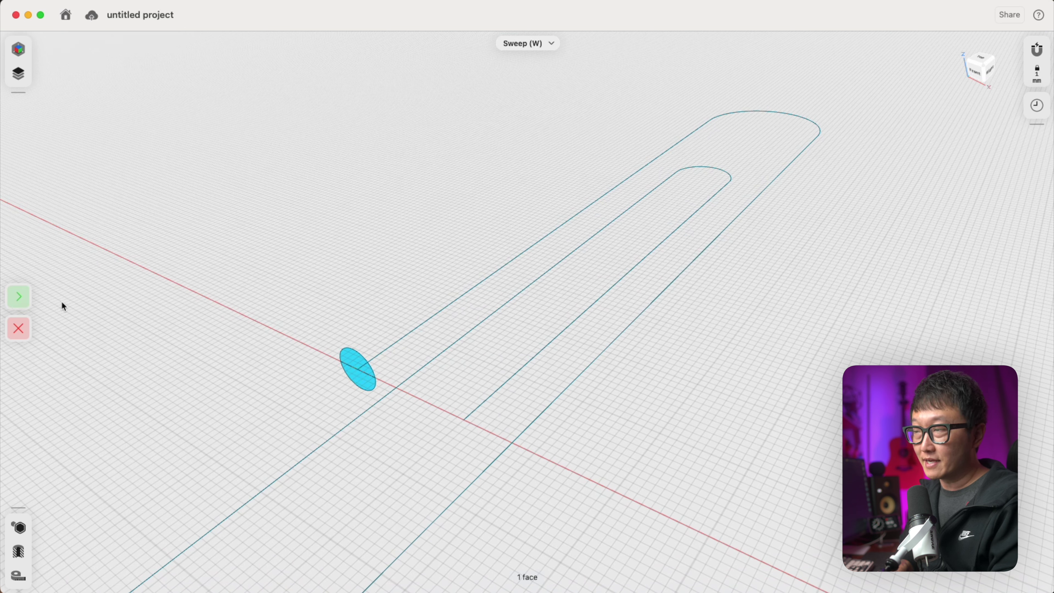
scroll(186, 346, "down", 2)
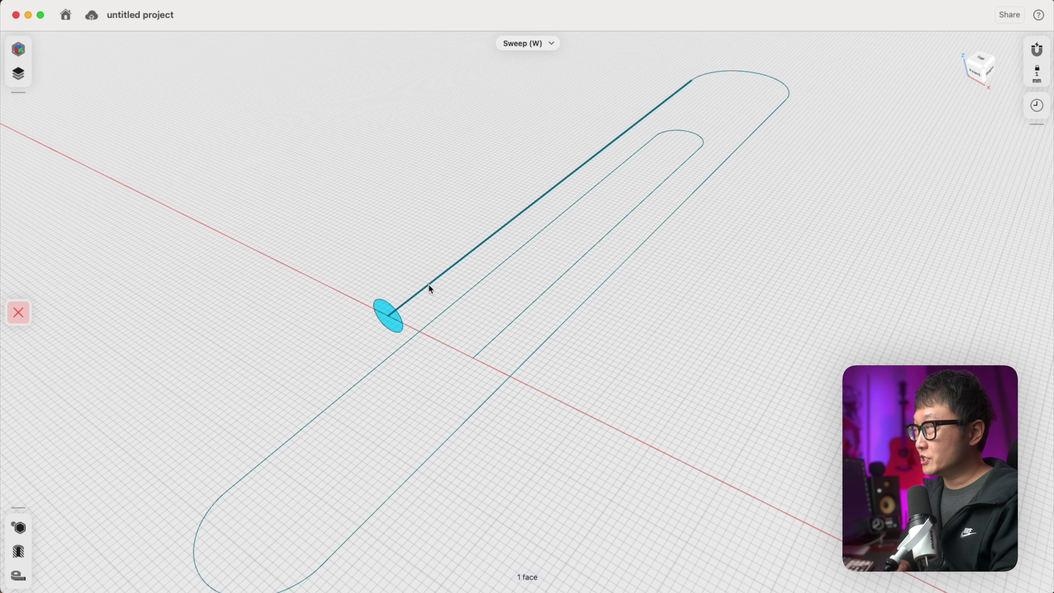
left_click(429, 285)
left_click(735, 70)
left_click(761, 122)
Step: Extend the sweep around the R9 mm arc and through the remaining inner segments to complete the paperclip body
left_click(281, 506)
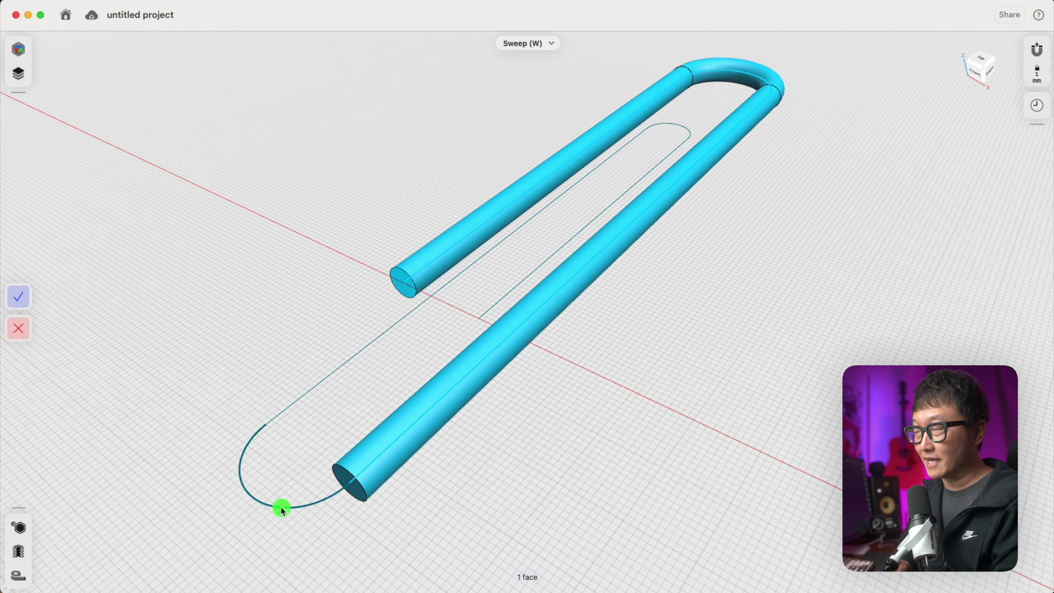
left_click(293, 403)
right_click_drag(373, 358, 605, 133)
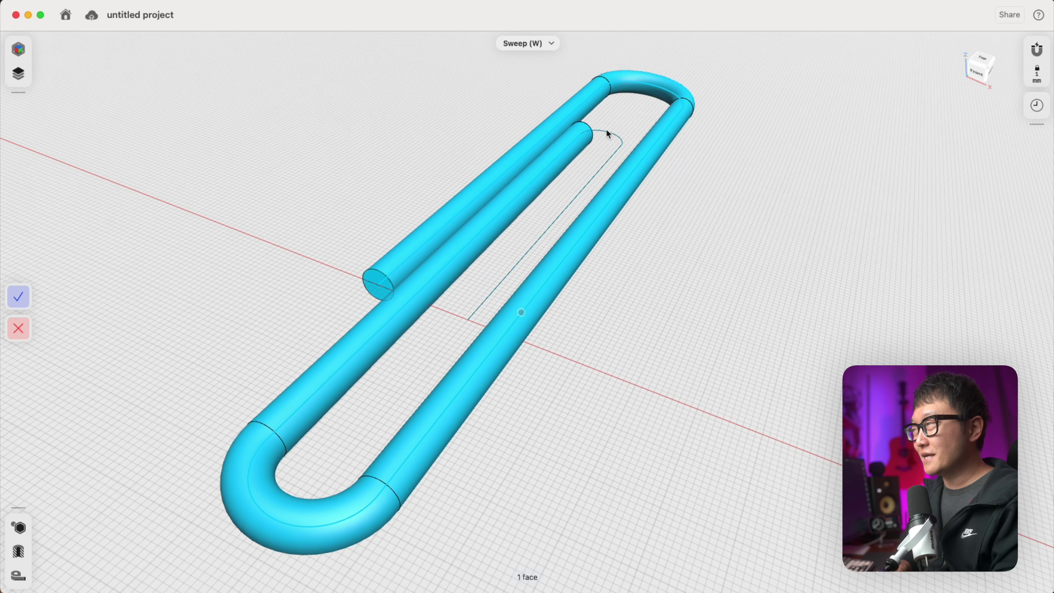
left_click(594, 178)
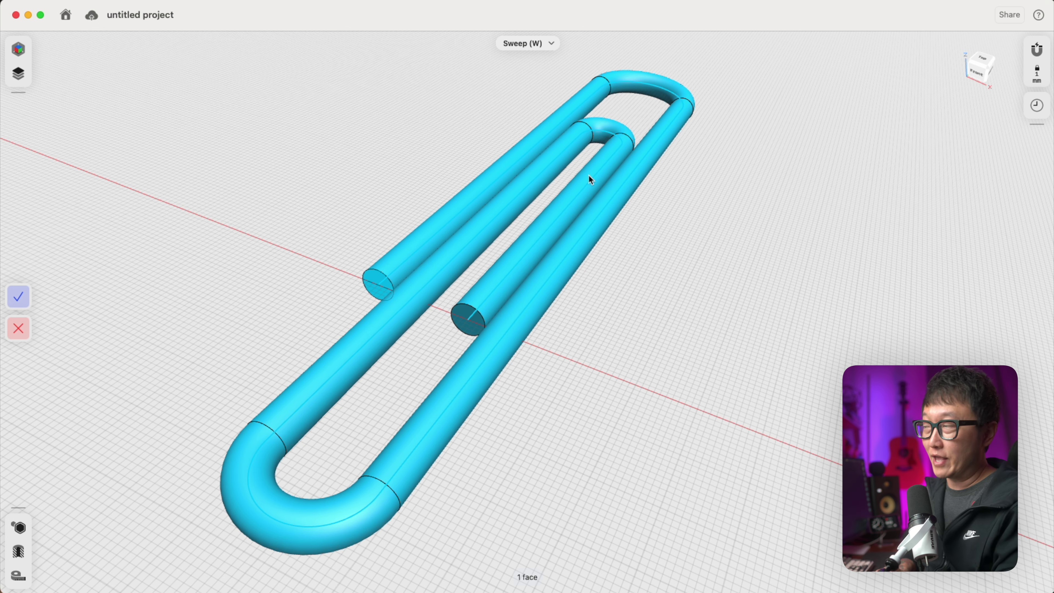
left_click(17, 297)
scroll(515, 254, "down", 2)
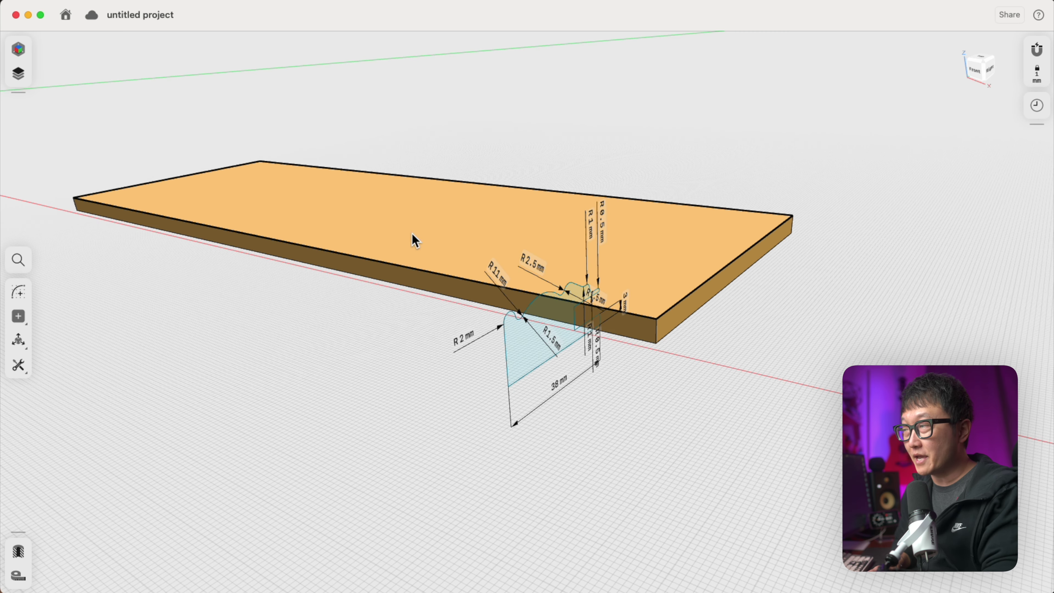
Step: Start a Sweep using the 38 mm wide moulding sketch at the wooden panel's front edge as its profile
right_click_drag(593, 381, 562, 335)
middle_click_drag(562, 335, 473, 315)
mouse_move(528, 312)
right_mouse_down()
mouse_move(505, 138)
mouse_move(572, 302)
mouse_move(645, 352)
mouse_move(600, 343)
right_mouse_up()
scroll(602, 348, "up", 2)
middle_click_drag(622, 365, 600, 359)
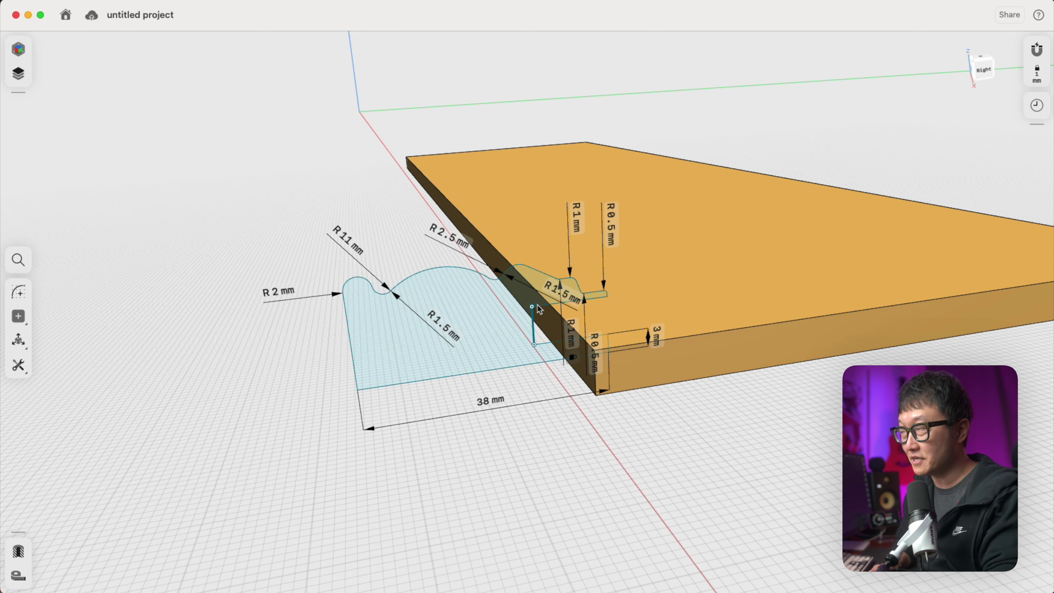
mouse_move(532, 311)
right_mouse_down()
mouse_move(246, 376)
mouse_move(67, 370)
right_mouse_up()
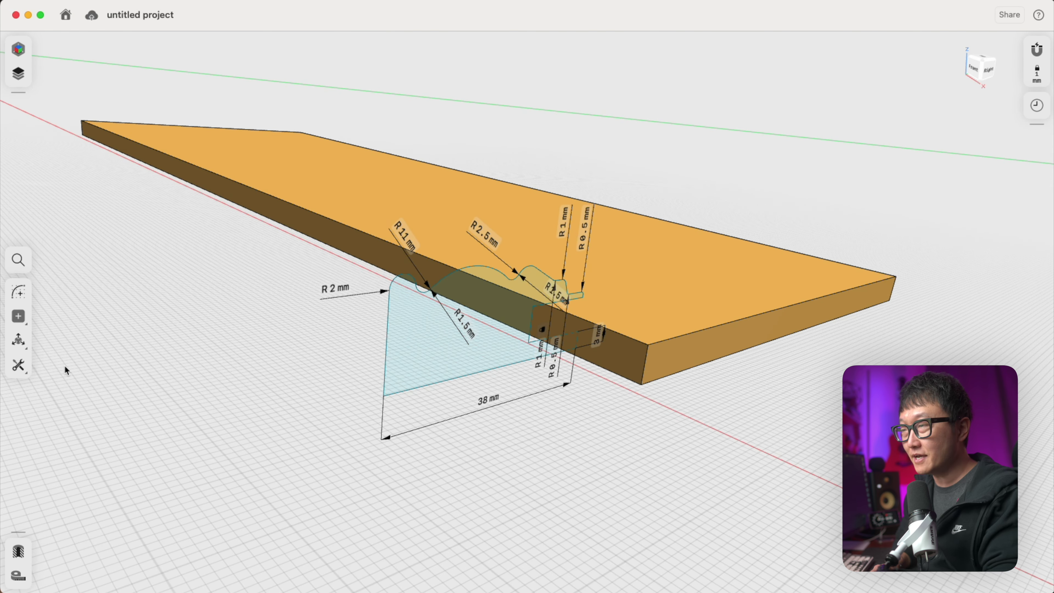
left_click(19, 364)
left_click(44, 479)
right_click_drag(152, 448, 427, 332)
left_click(424, 327)
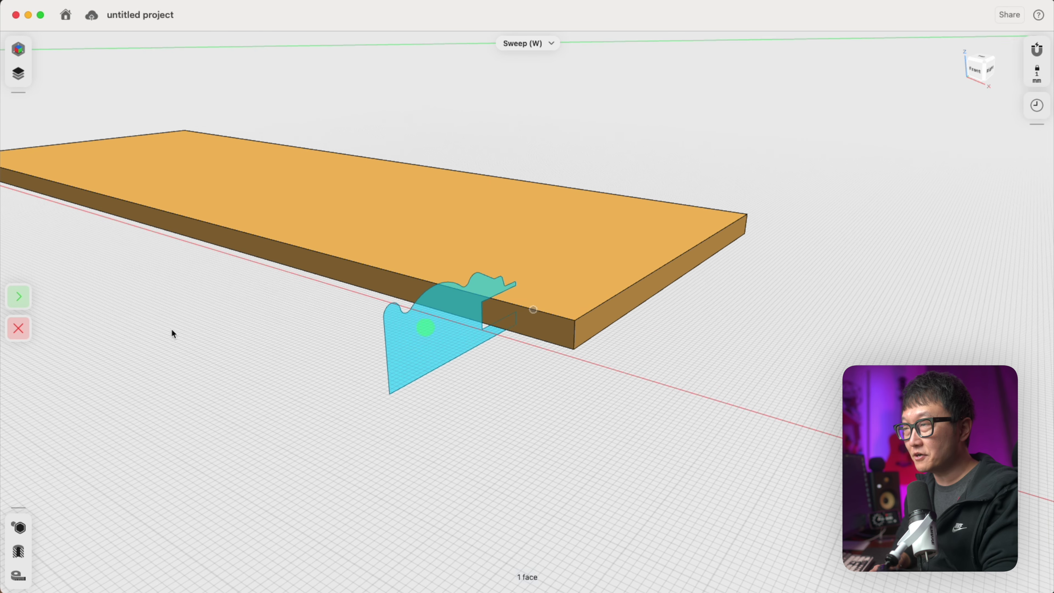
left_click(17, 296)
Step: Sweep the moulding profile along all four top edges of the wooden panel to form the frame
left_click(294, 252)
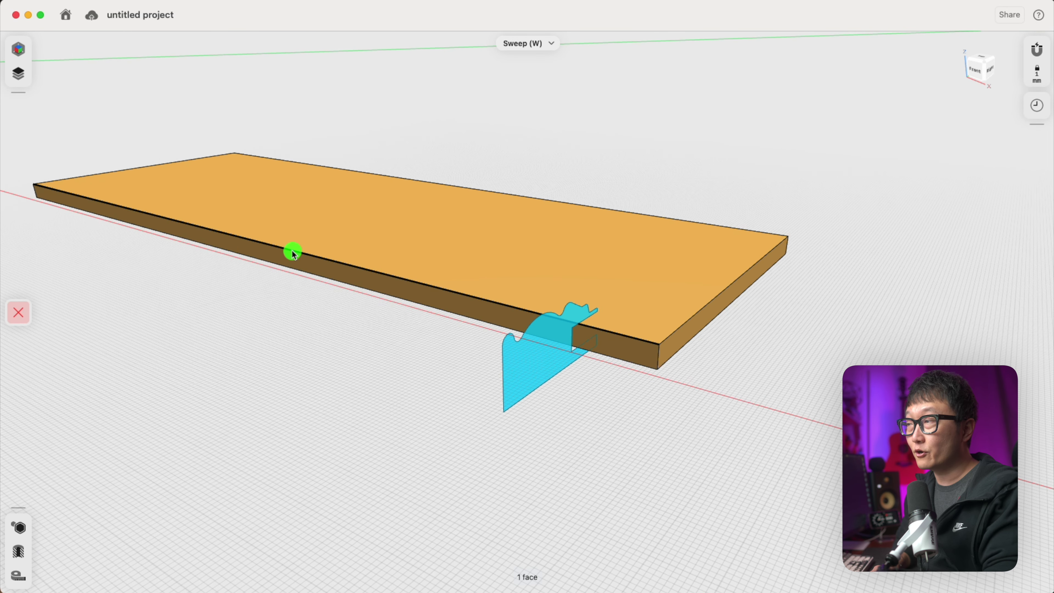
left_click(138, 167)
left_click(275, 159)
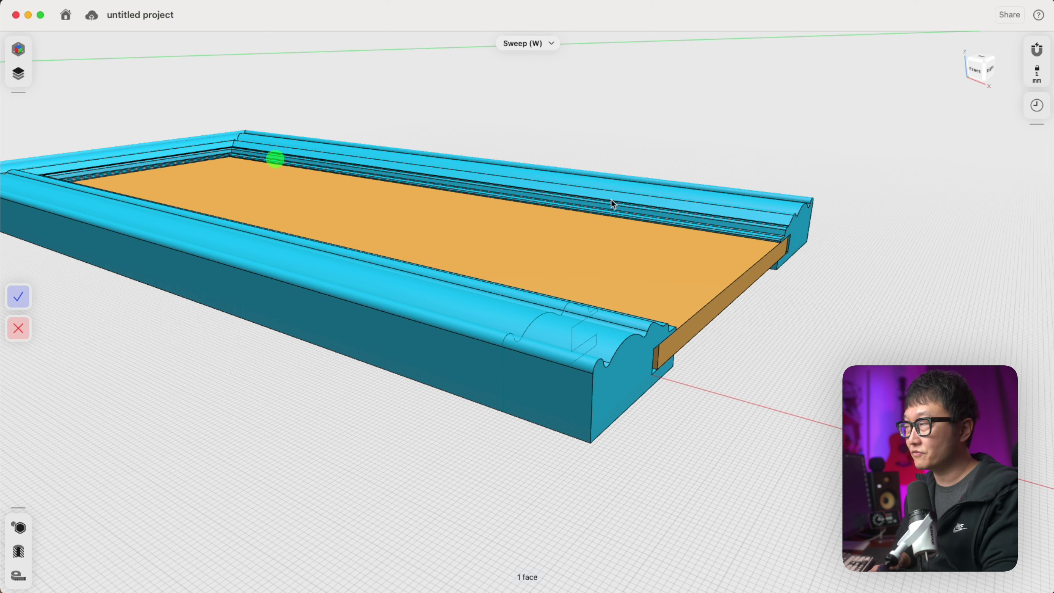
left_click(746, 270)
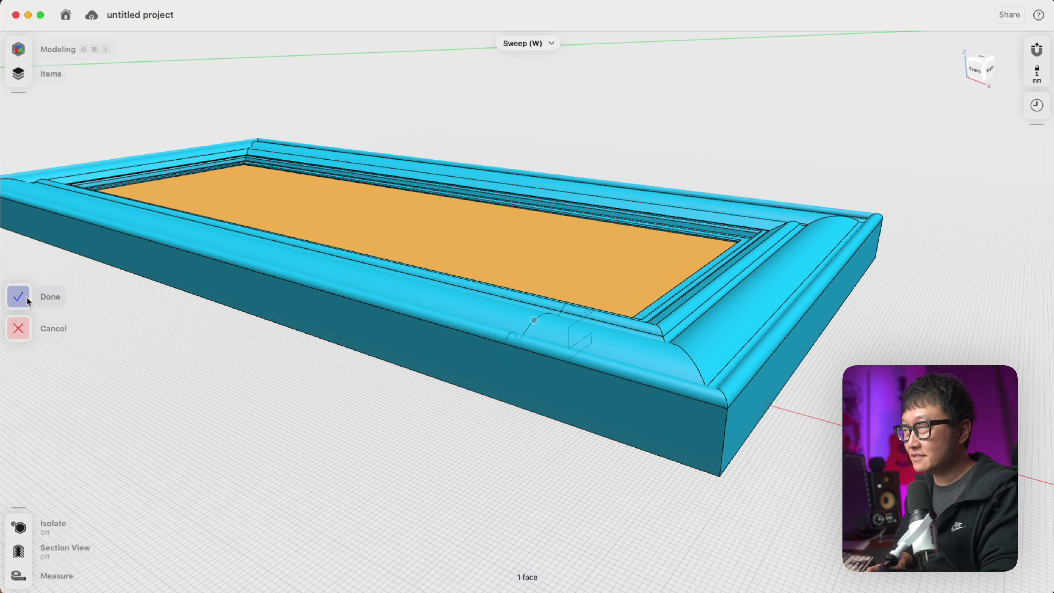
left_click(22, 296)
Step: Examine the picture frame and the L-shaped plate with its 13 mm circles and tall hooked path sketch
scroll(350, 289, "down", 5)
scroll(430, 225, "down", 5)
scroll(383, 290, "up", 3)
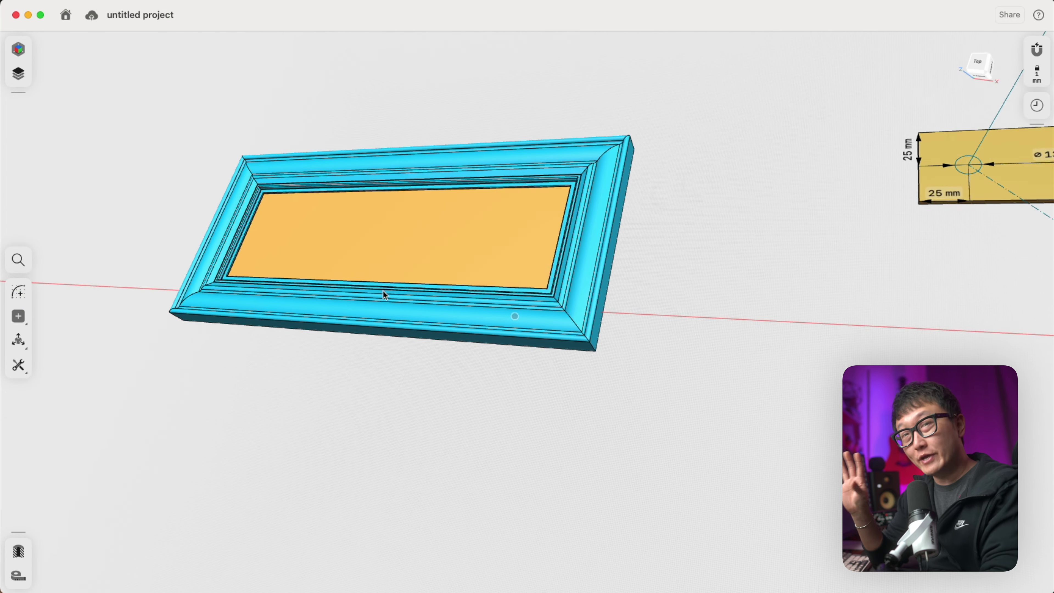
scroll(383, 290, "left", 2)
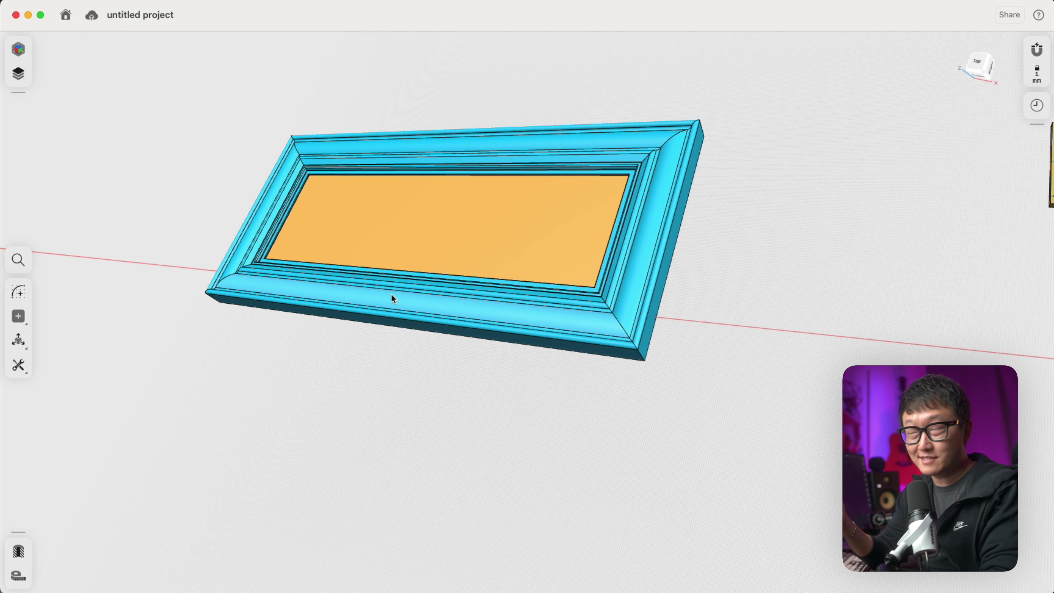
scroll(433, 312, "down", 3)
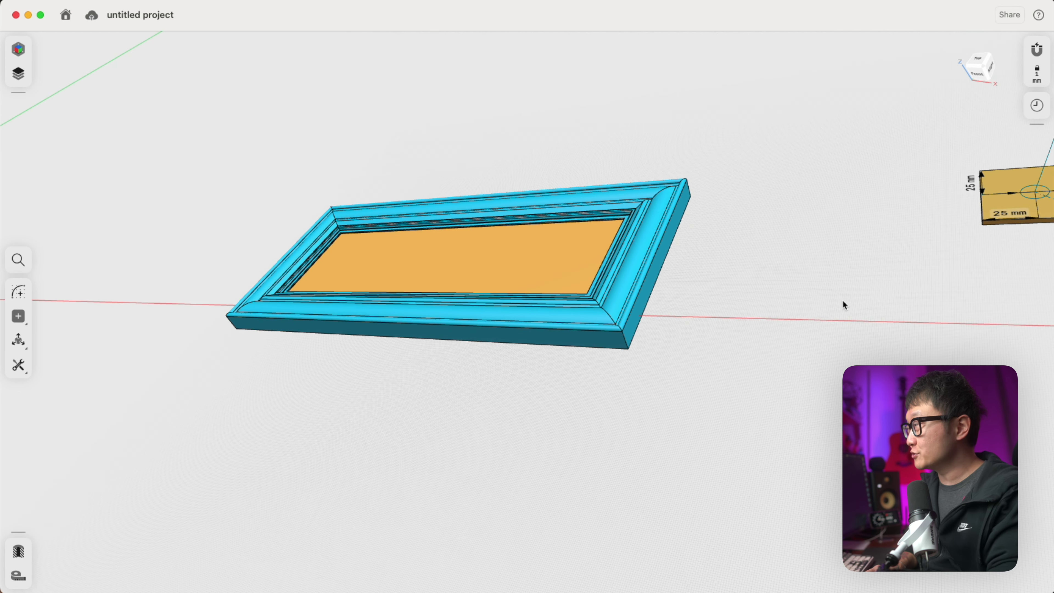
scroll(842, 300, "down", 8)
scroll(532, 304, "down", 3)
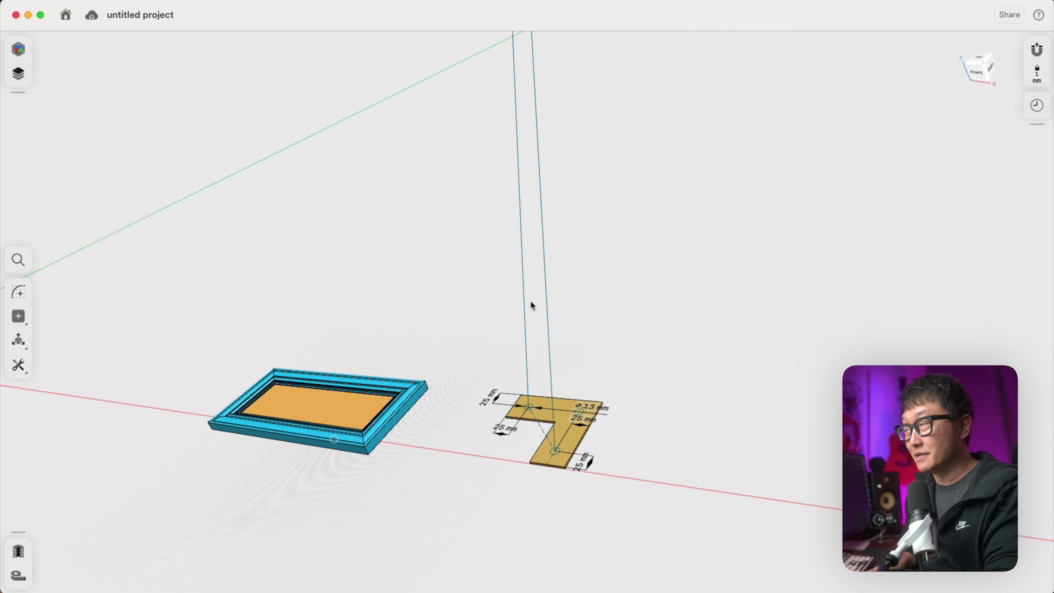
scroll(538, 226, "down", 2)
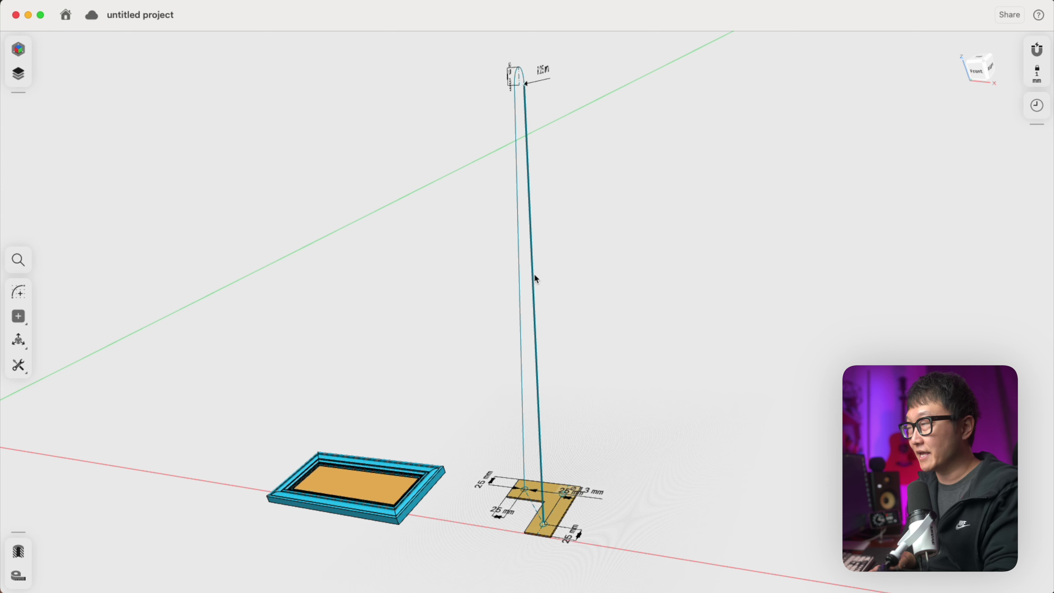
scroll(534, 274, "right", 3)
scroll(560, 381, "left", 3)
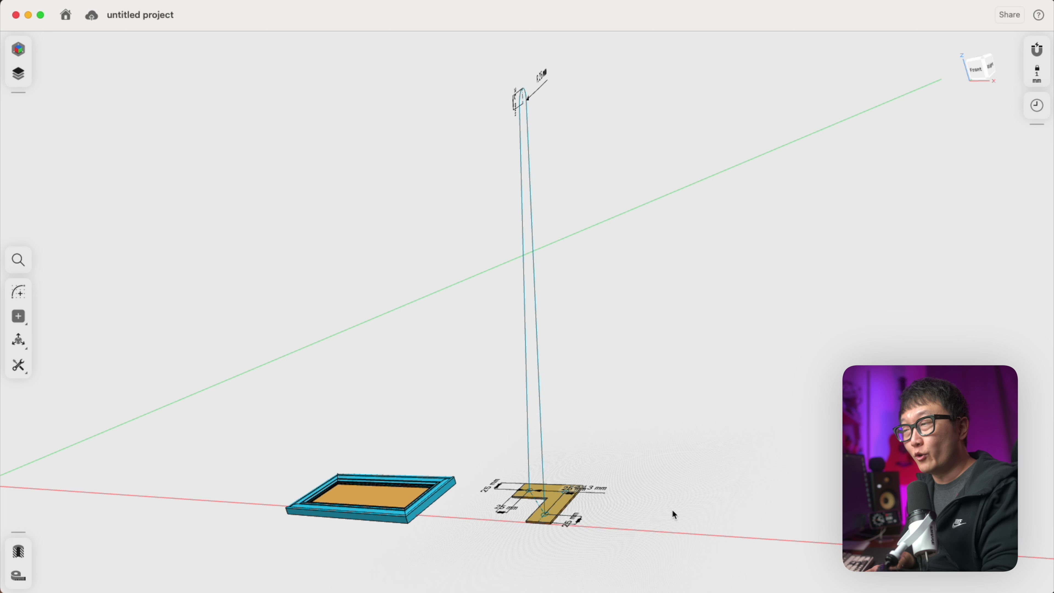
Step: Start a Sweep using the circle on the L-shaped plate's side arm, at the base of the hooked path, as its profile
left_click(19, 368)
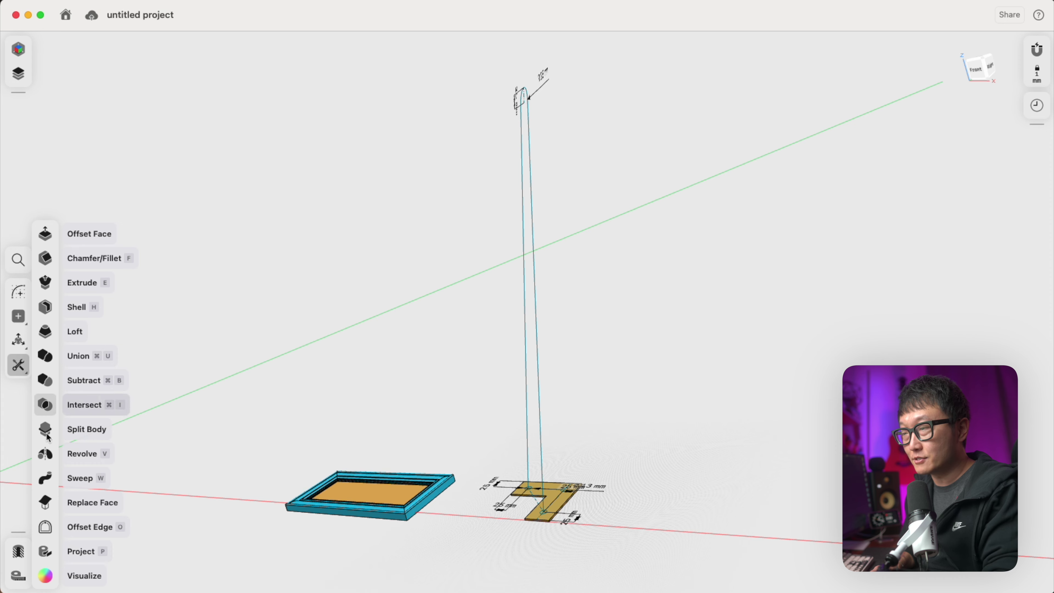
left_click(47, 478)
right_click_drag(419, 498, 489, 472)
scroll(478, 469, "up", 5)
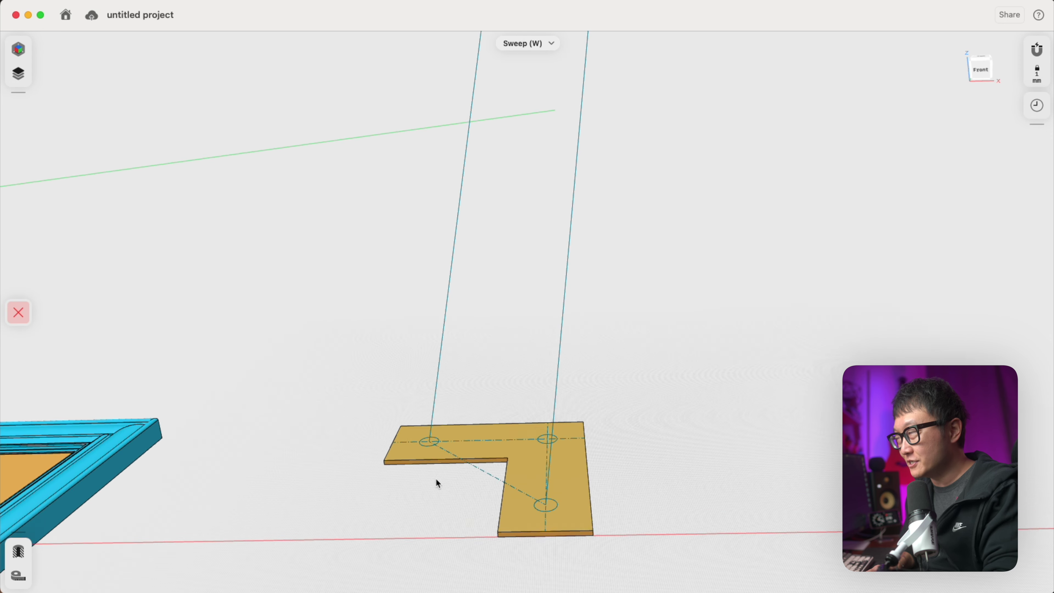
scroll(436, 479, "up", 5)
scroll(345, 498, "down", 3)
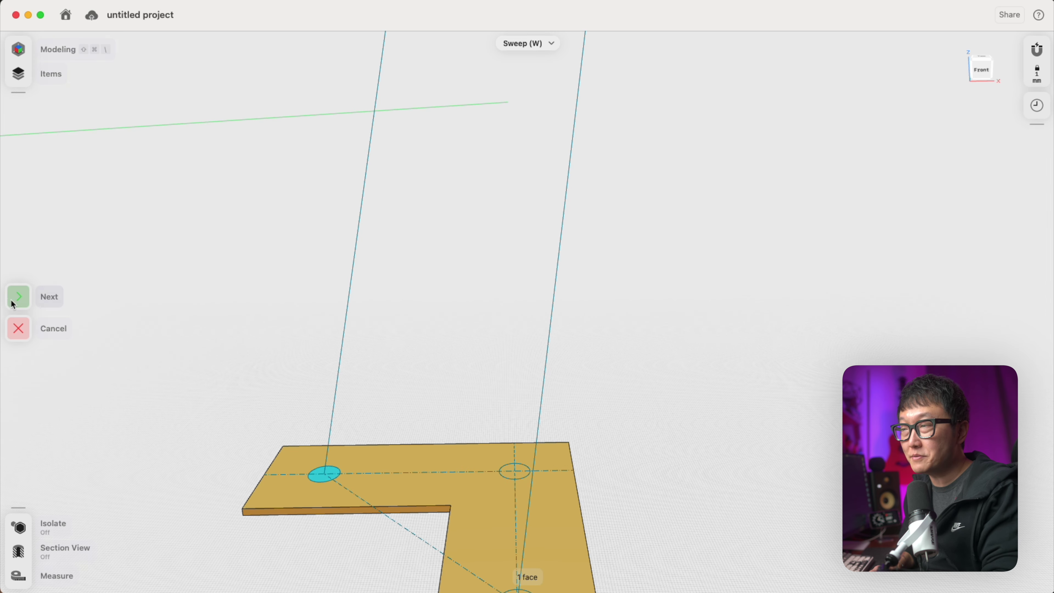
scroll(267, 306, "down", 3)
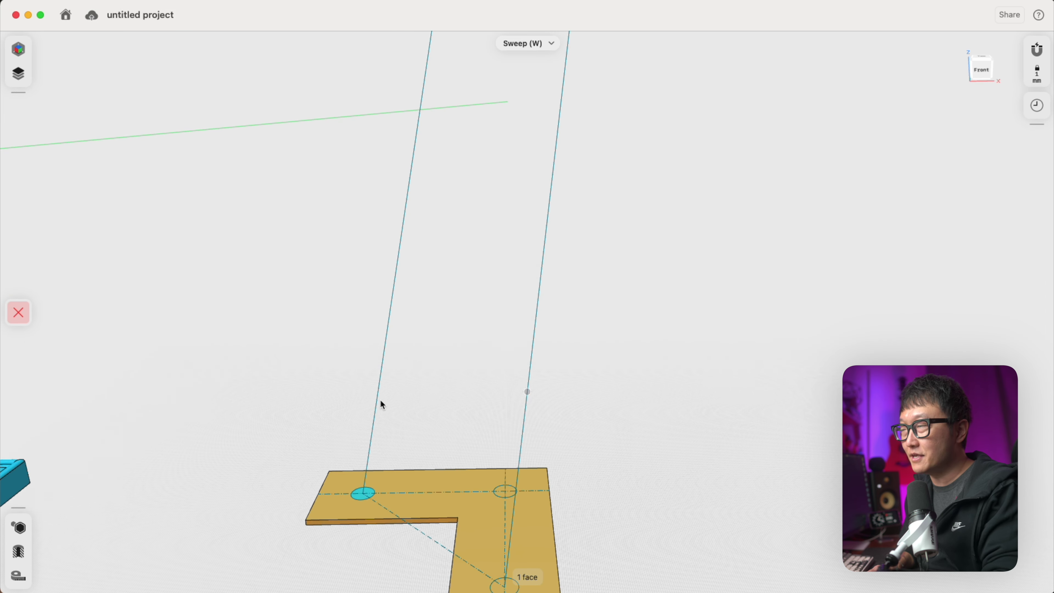
Step: Sweep the circle up the first long line, around the arc and down the second line of the hooked path
left_click(377, 393)
scroll(390, 363, "down", 2)
scroll(551, 187, "down", 5)
middle_click_drag(551, 187, 550, 251)
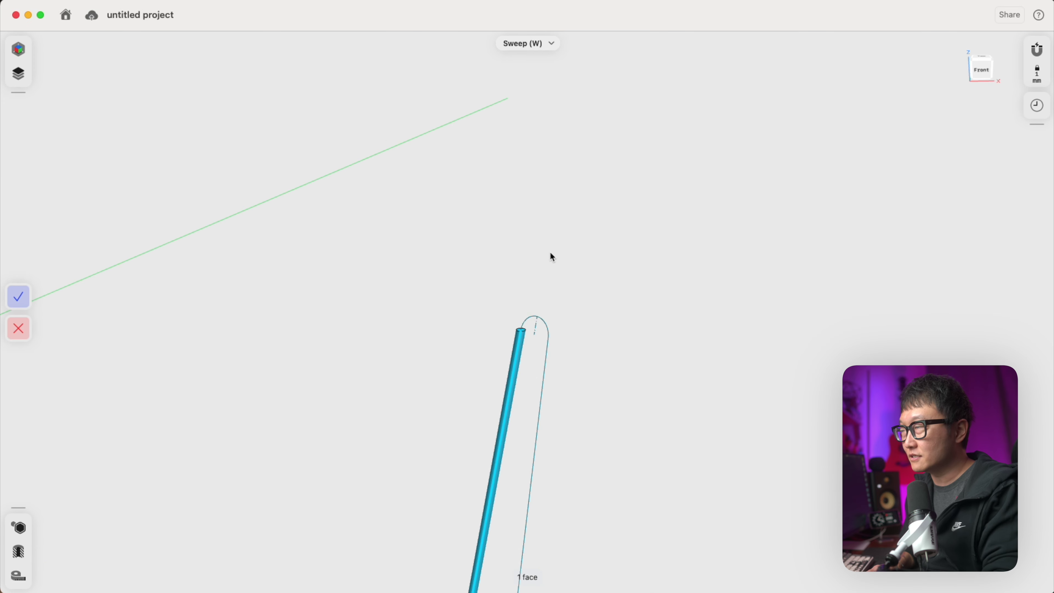
left_click(544, 318)
scroll(543, 322, "down", 3)
left_click(537, 318)
scroll(503, 356, "down", 3)
right_click_drag(504, 357, 491, 367)
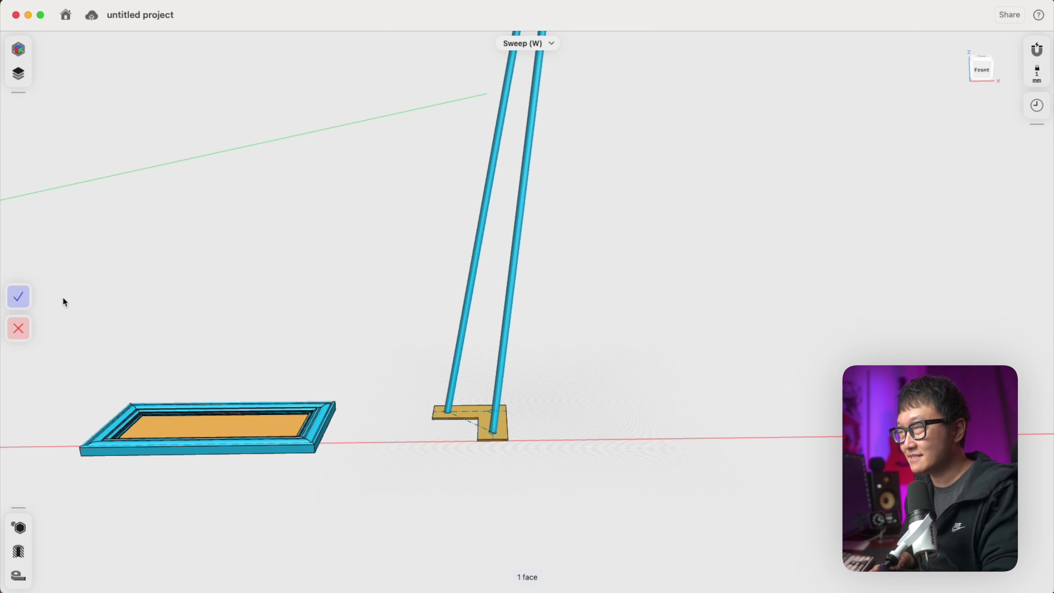
left_click(20, 297)
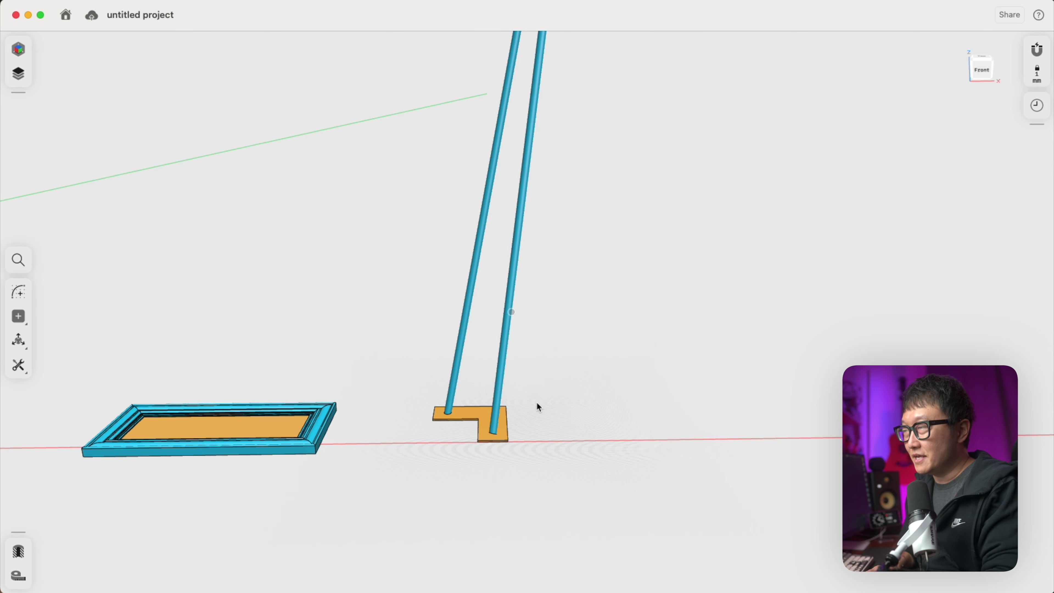
Step: Examine the swept hairpin tube and how its two lower ends meet the L-shaped plate
scroll(536, 401, "down", 4)
right_click_drag(526, 384, 381, 416)
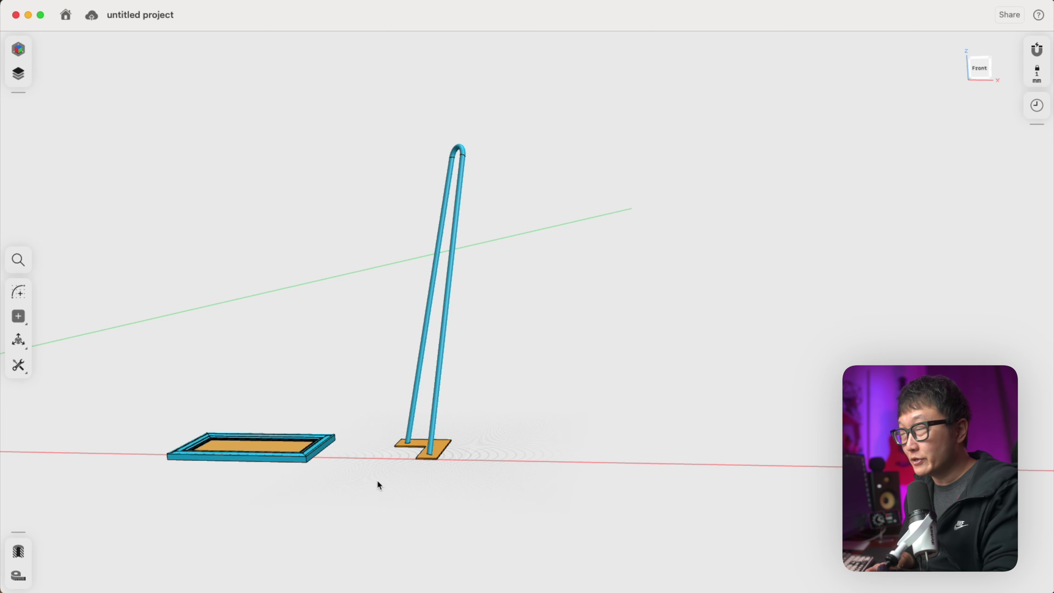
right_click_drag(373, 465, 437, 393)
scroll(437, 393, "up", 6)
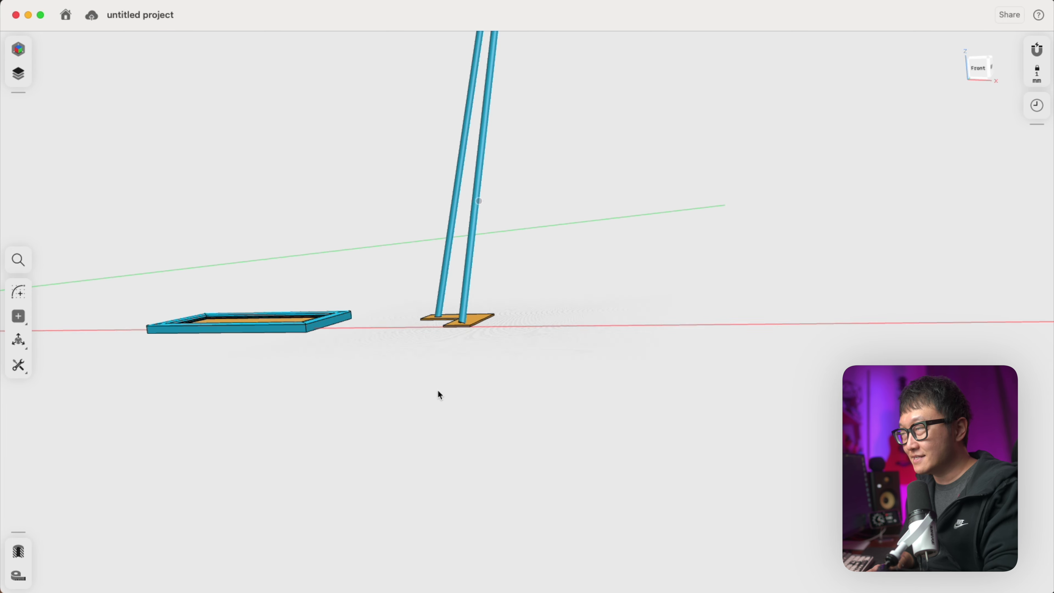
scroll(450, 357, "up", 6)
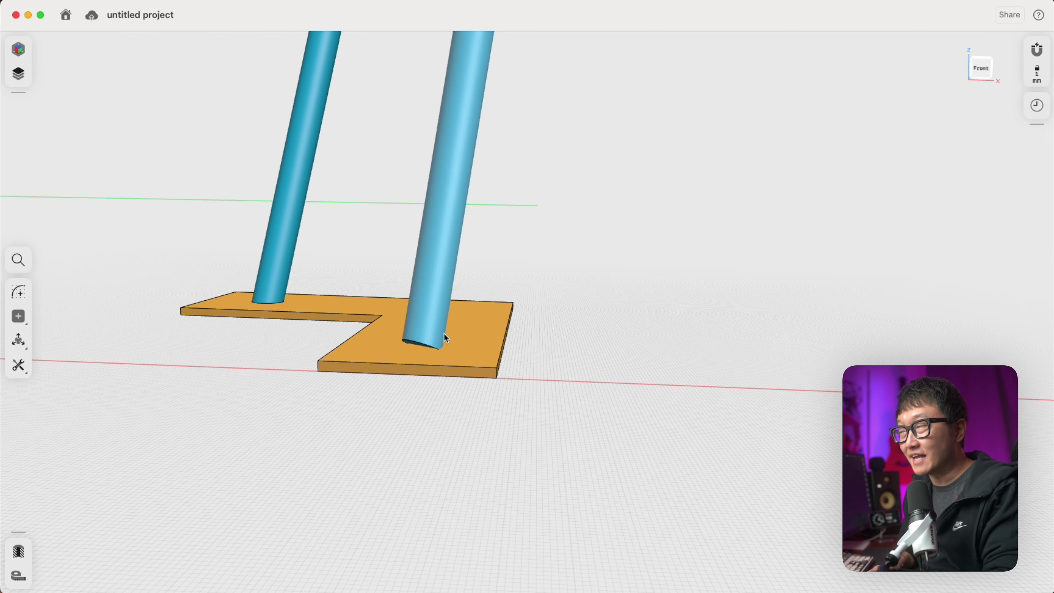
right_click_drag(471, 341, 467, 347)
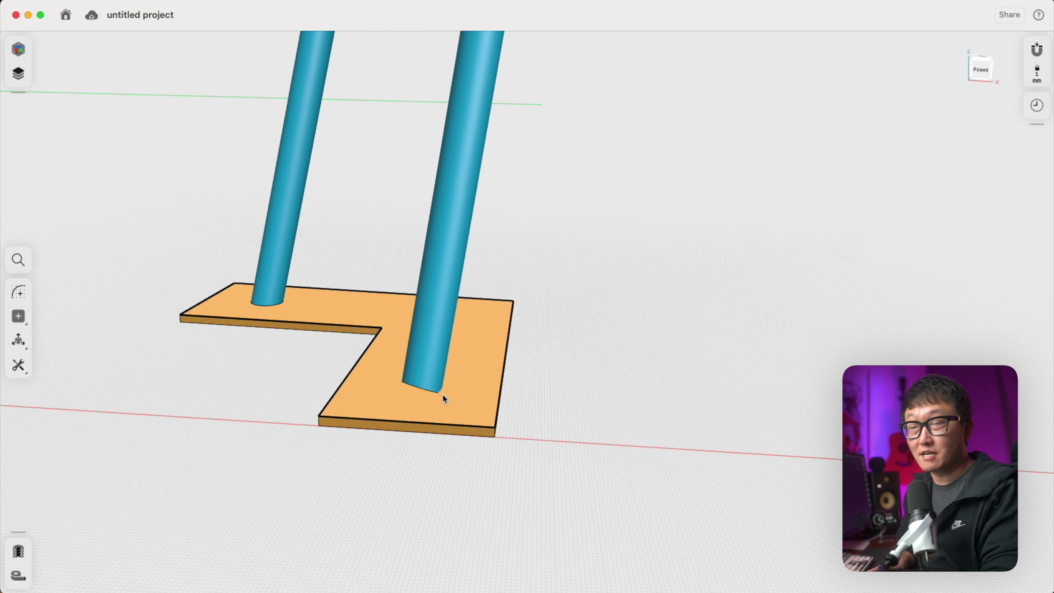
right_click_drag(429, 389, 445, 314)
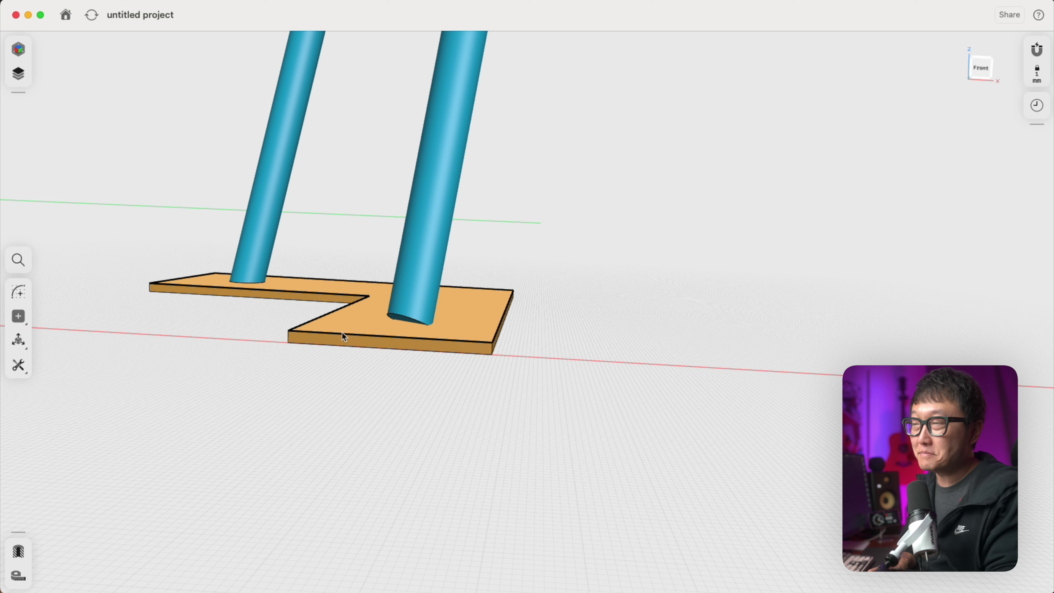
Step: Use Replace Face to extend the tube's slanted front end face to the top face of the L-shaped plate
left_click(19, 366)
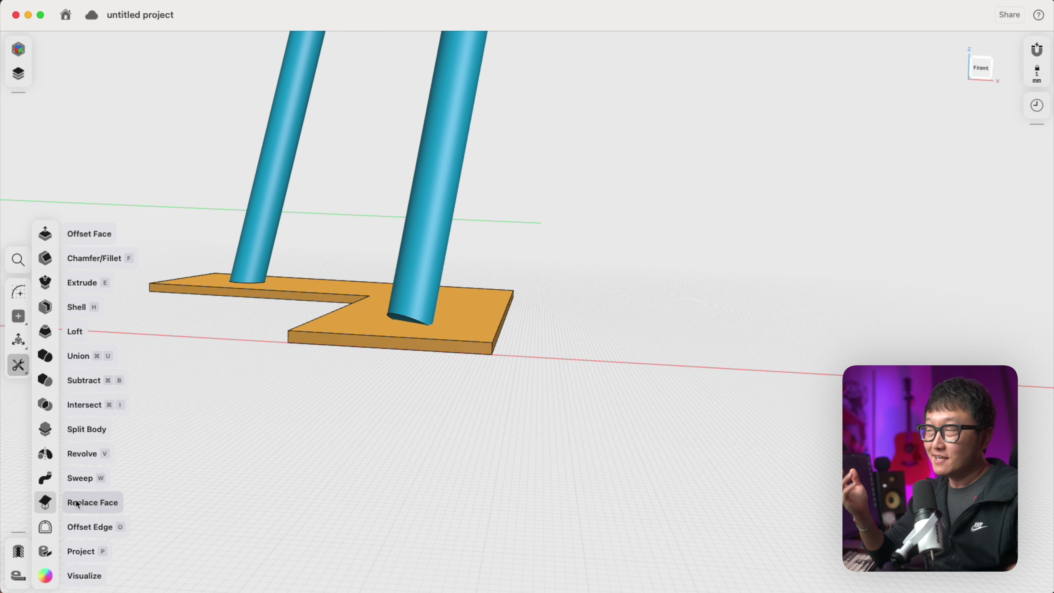
left_click(46, 503)
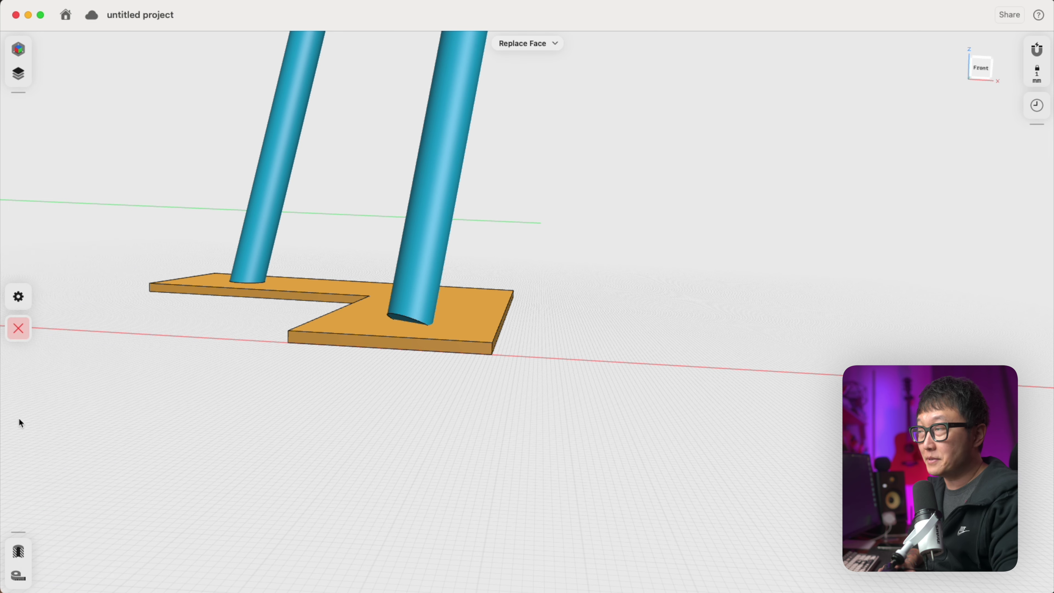
scroll(403, 331, "up", 5)
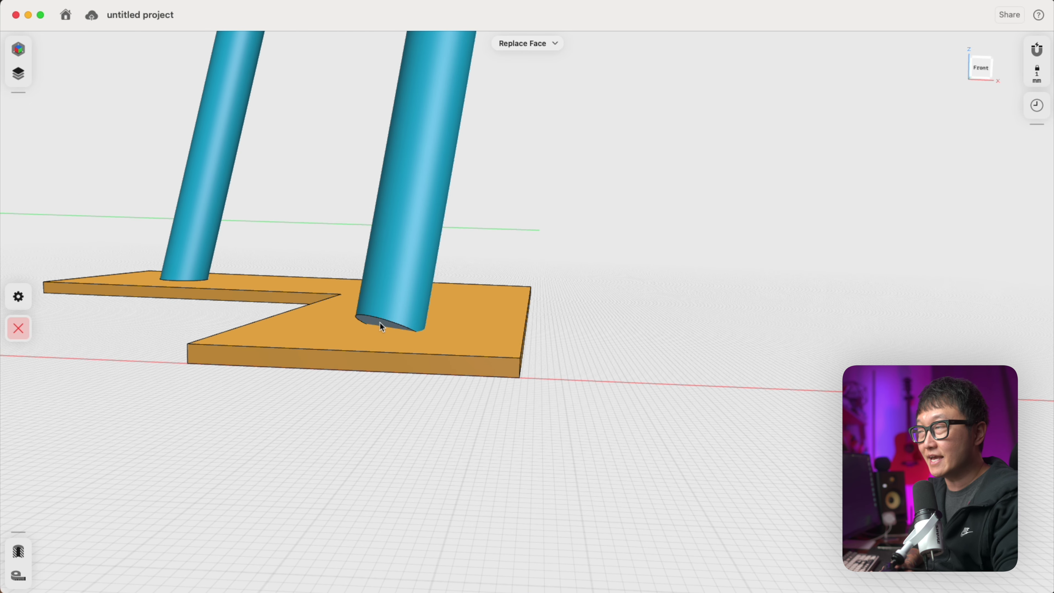
left_click(371, 323)
right_click_drag(370, 324, 458, 330)
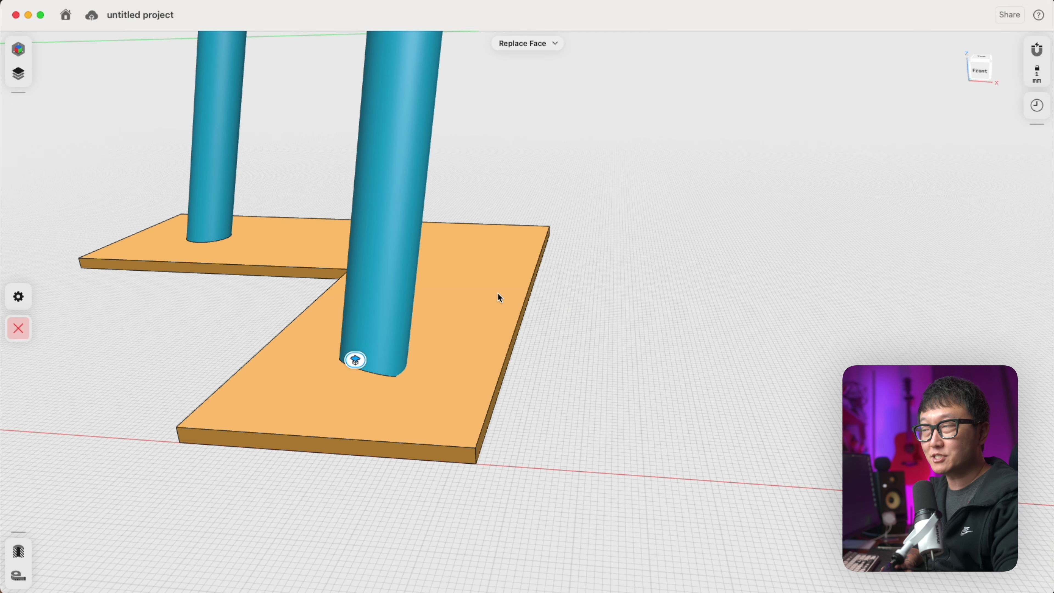
left_click(430, 339)
left_click(17, 284)
right_click_drag(404, 415, 383, 351)
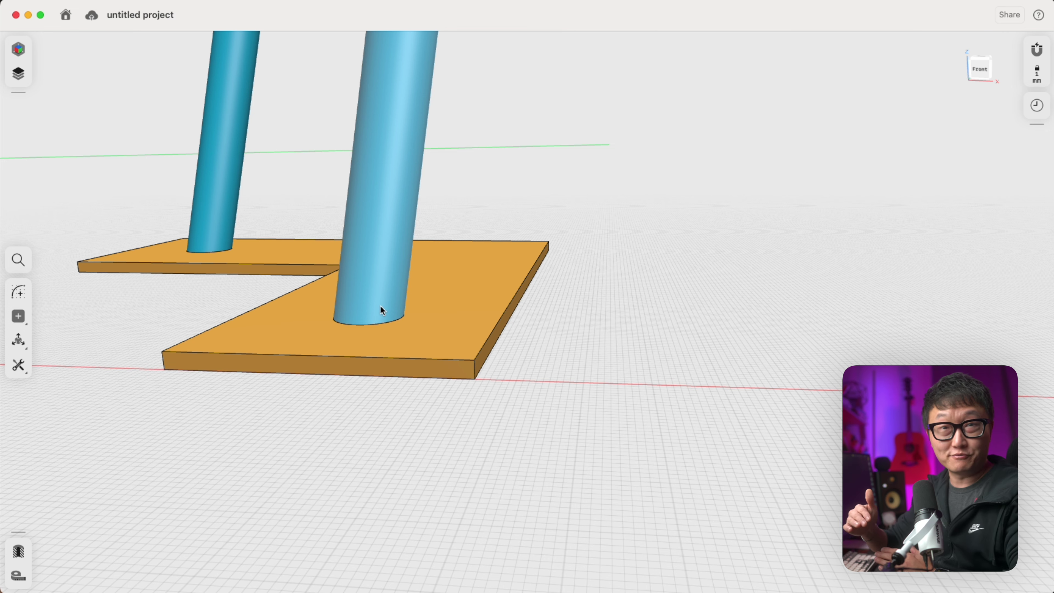
Step: Display the tapered cylinder and the 50 mm tall rectangle sketch beside it
scroll(318, 343, "down", 8)
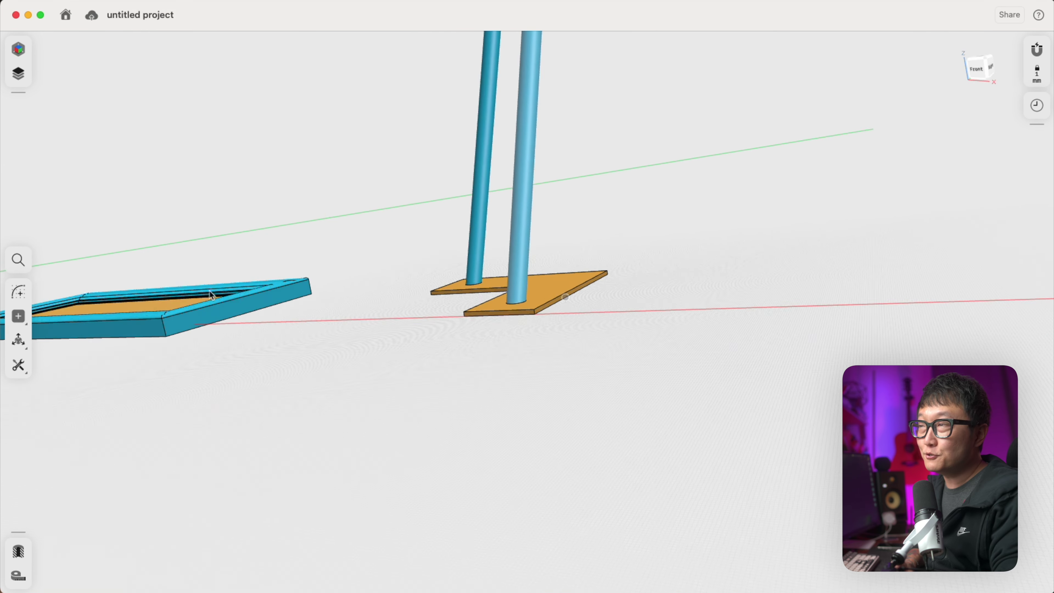
right_click_drag(262, 320, 199, 286)
left_click(11, 76)
left_click(172, 219)
right_click_drag(254, 204, 485, 207)
left_click(206, 74)
right_click_drag(273, 110, 534, 269)
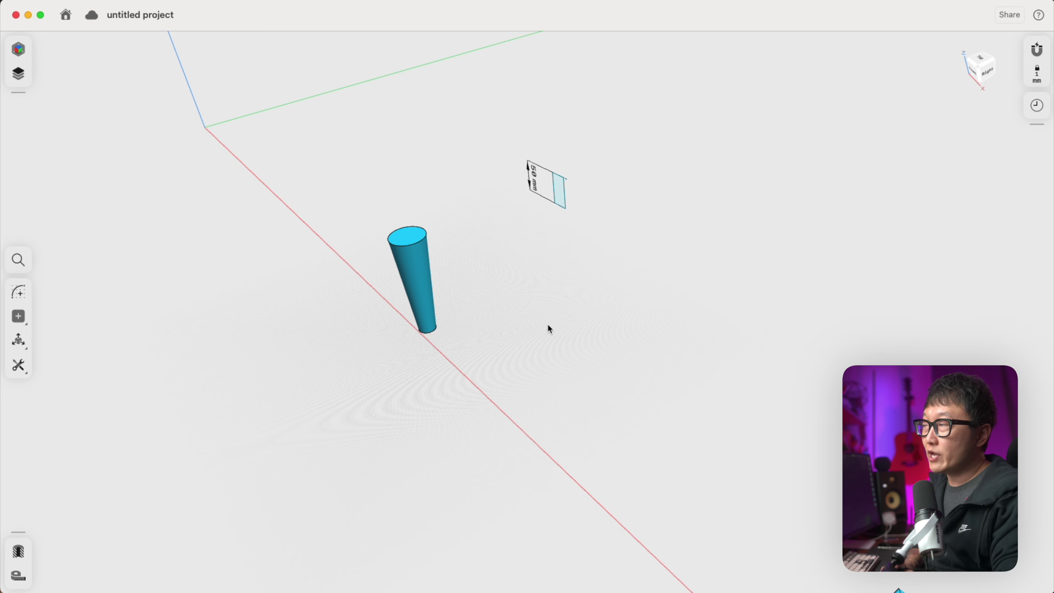
Step: Extrude the rectangle sketch by -70 mm towards the tapered cylinder
left_click(563, 204)
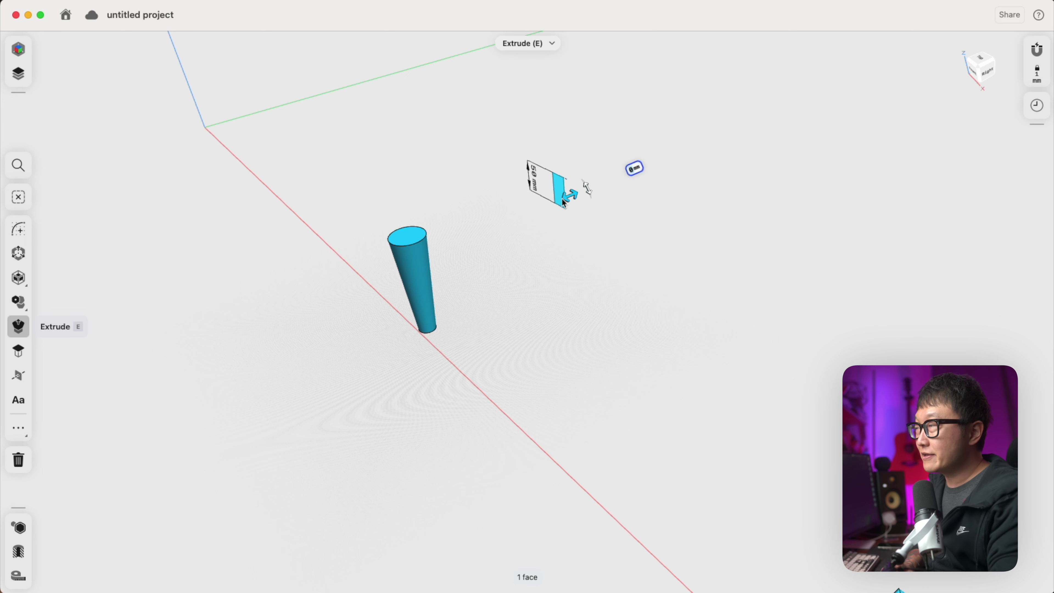
middle_click_drag(549, 219, 644, 201)
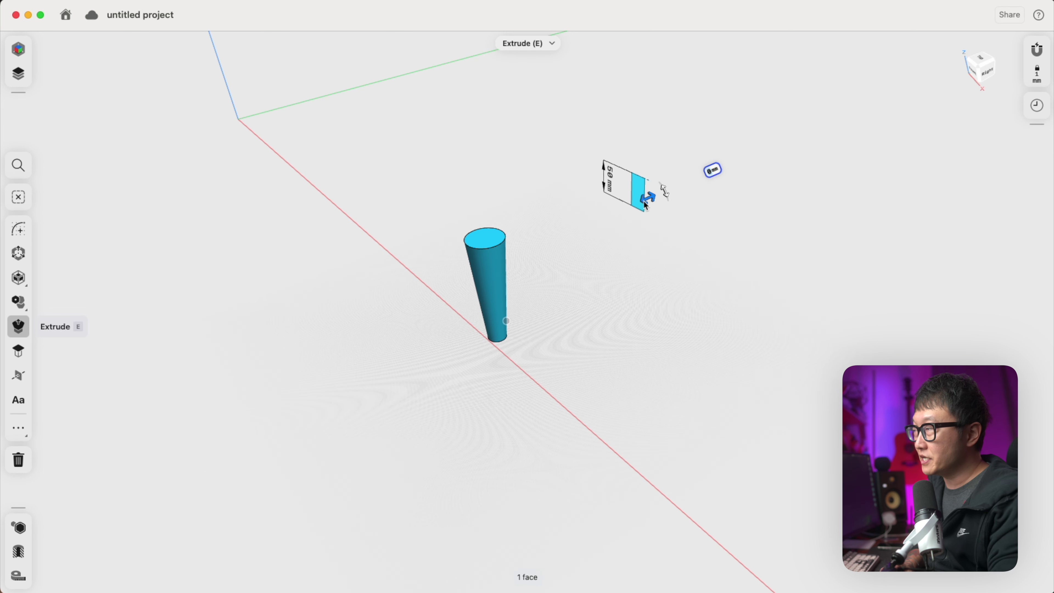
left_click_drag(650, 205, 606, 231)
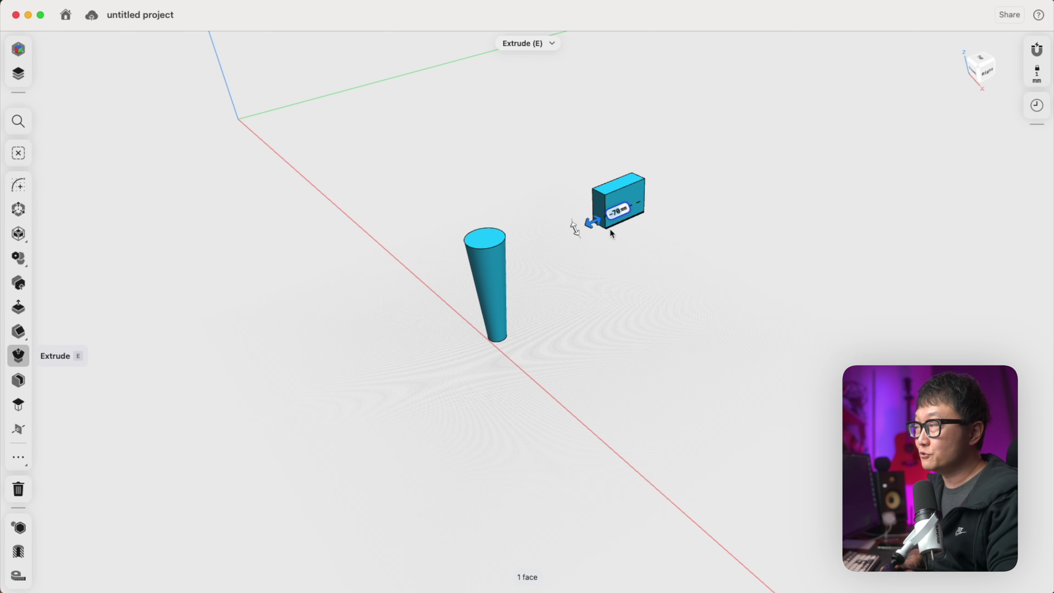
left_click(616, 251)
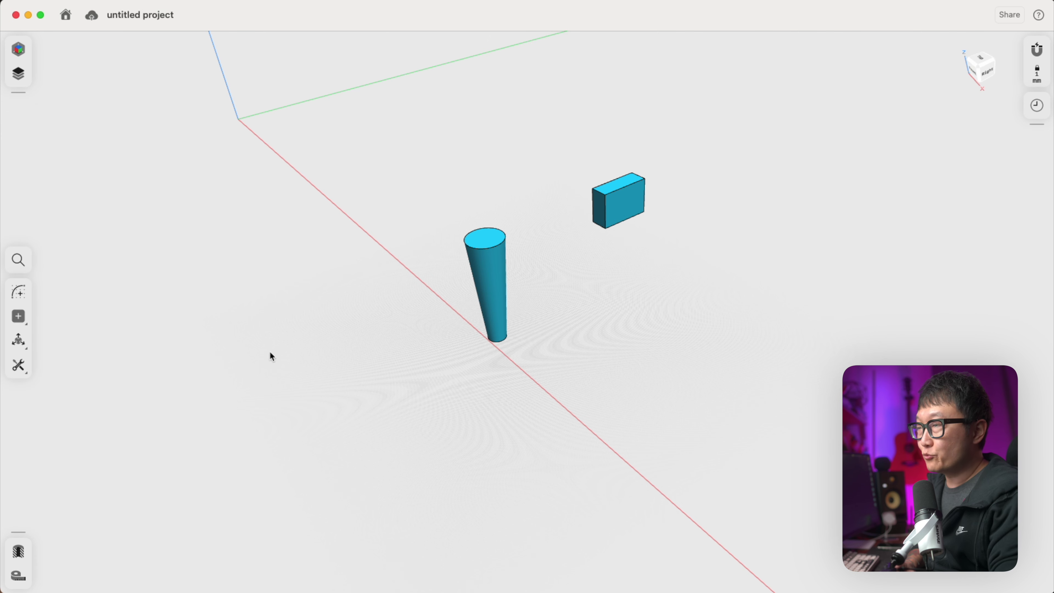
Step: Use Replace Face to extend the block's near end face to the tapered cylinder's curved side surface
left_click(19, 365)
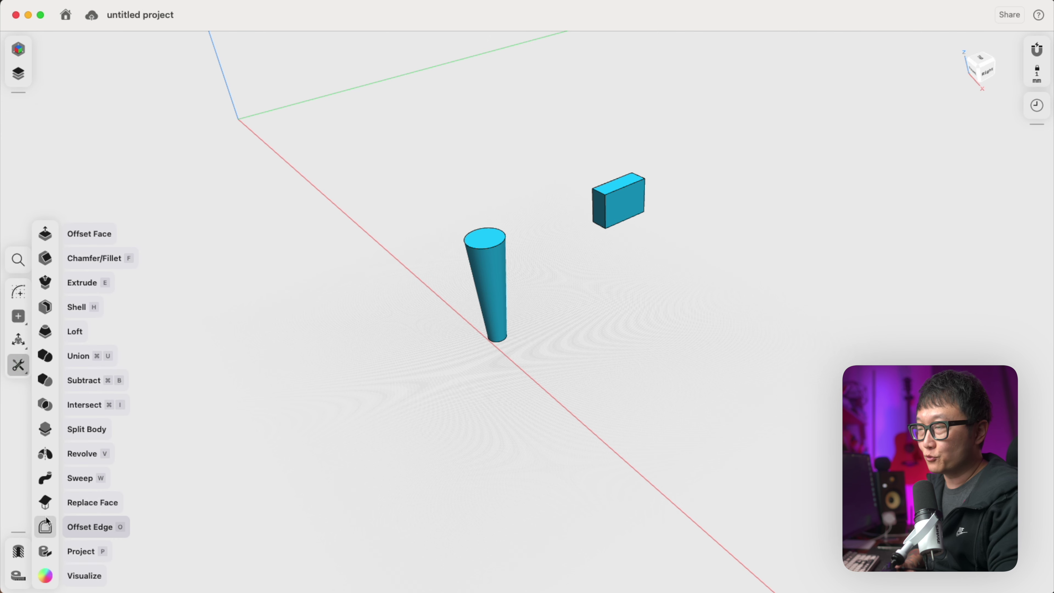
left_click(52, 502)
left_click(598, 211)
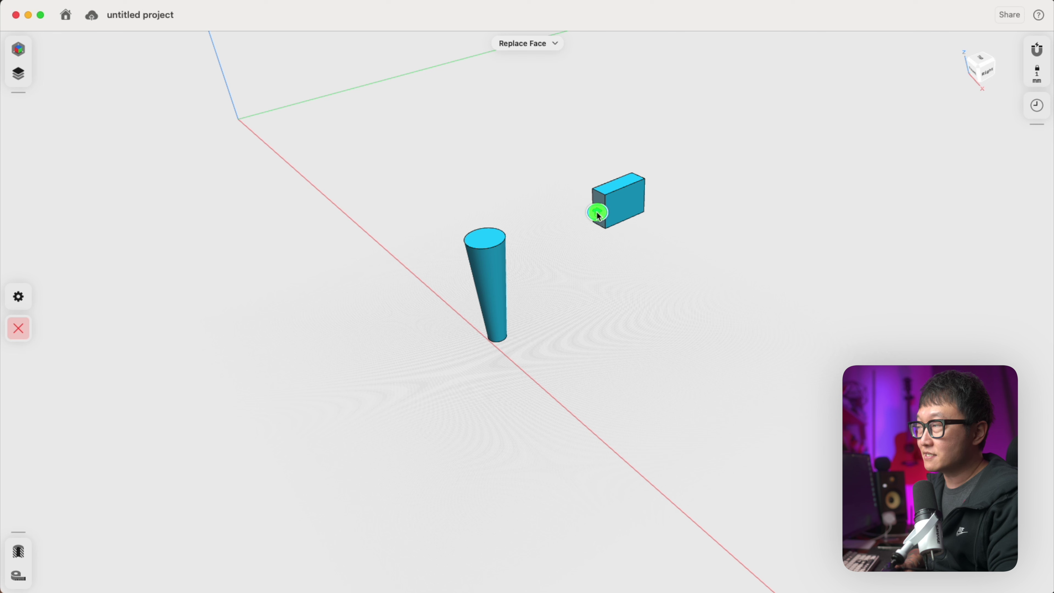
left_click(499, 265)
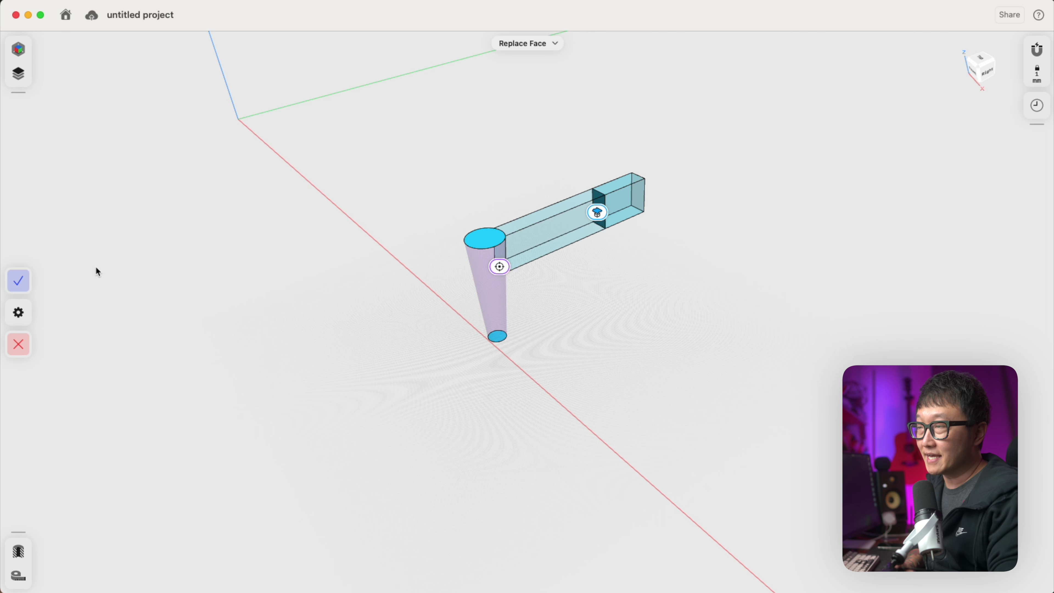
left_click(15, 287)
right_click_drag(539, 284, 636, 320)
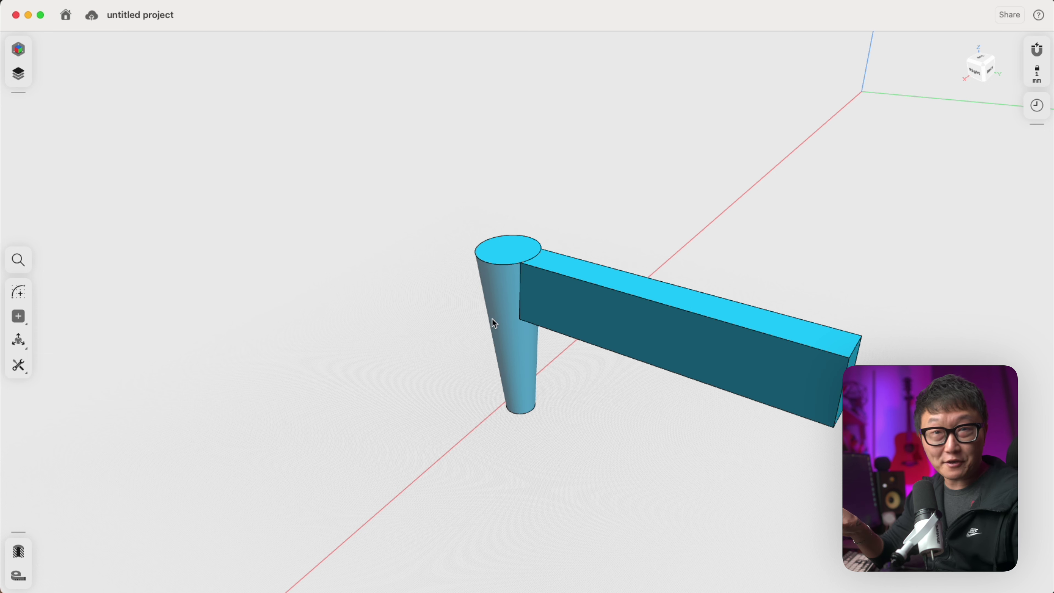
left_click(648, 297)
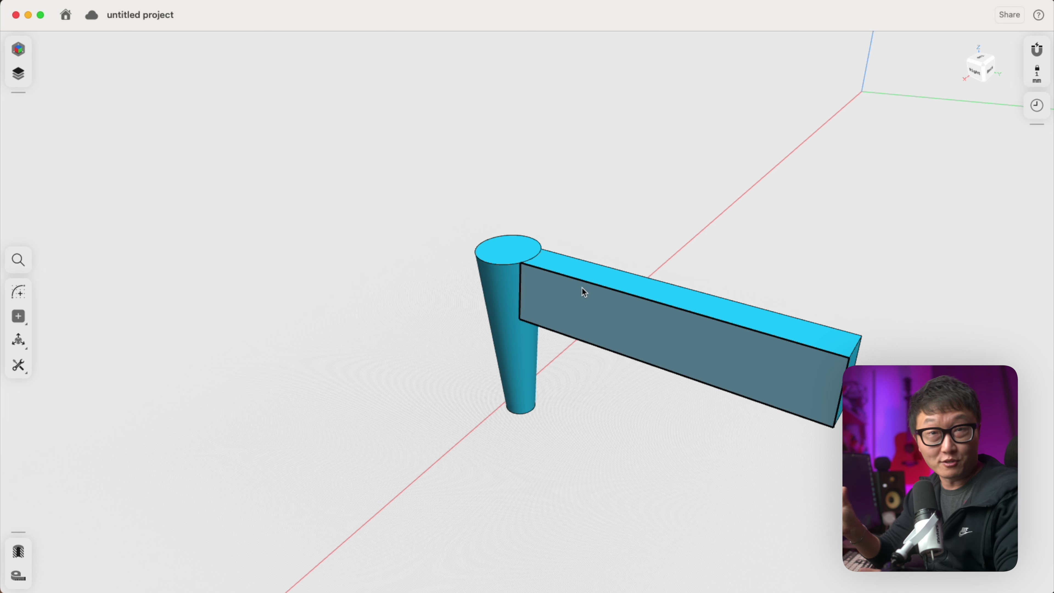
key("Escape")
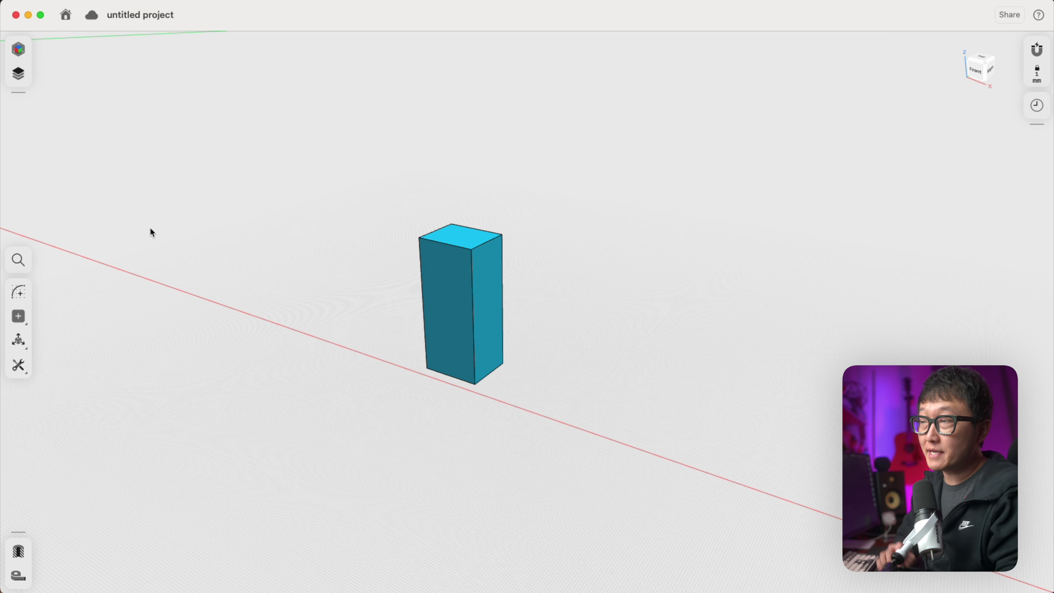
Step: Start a linear pattern of the rectangular block with three instances over a total distance of about 265 mm along the red axis
left_click(19, 341)
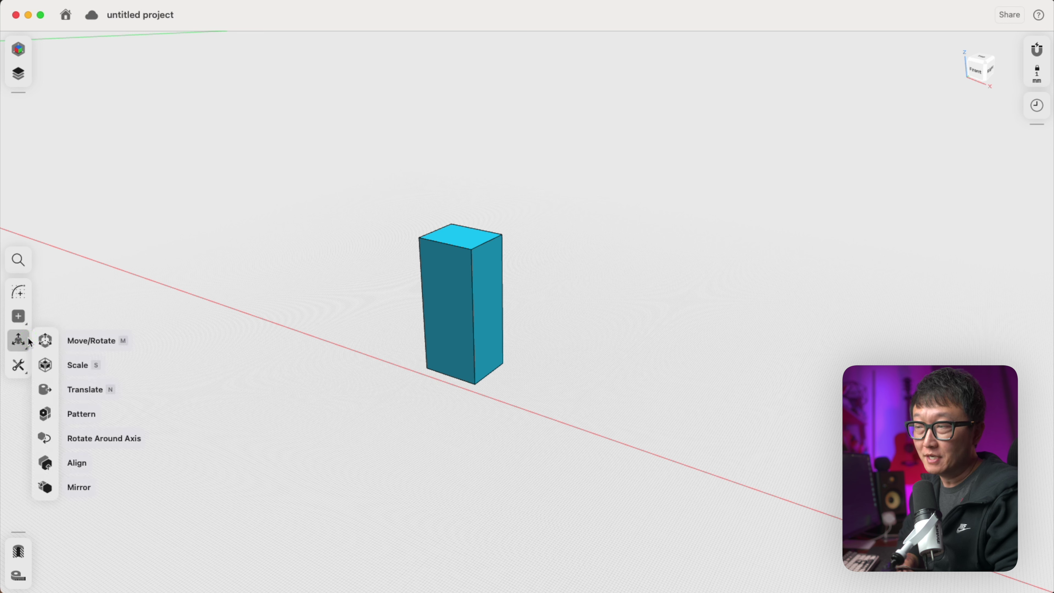
left_click(54, 415)
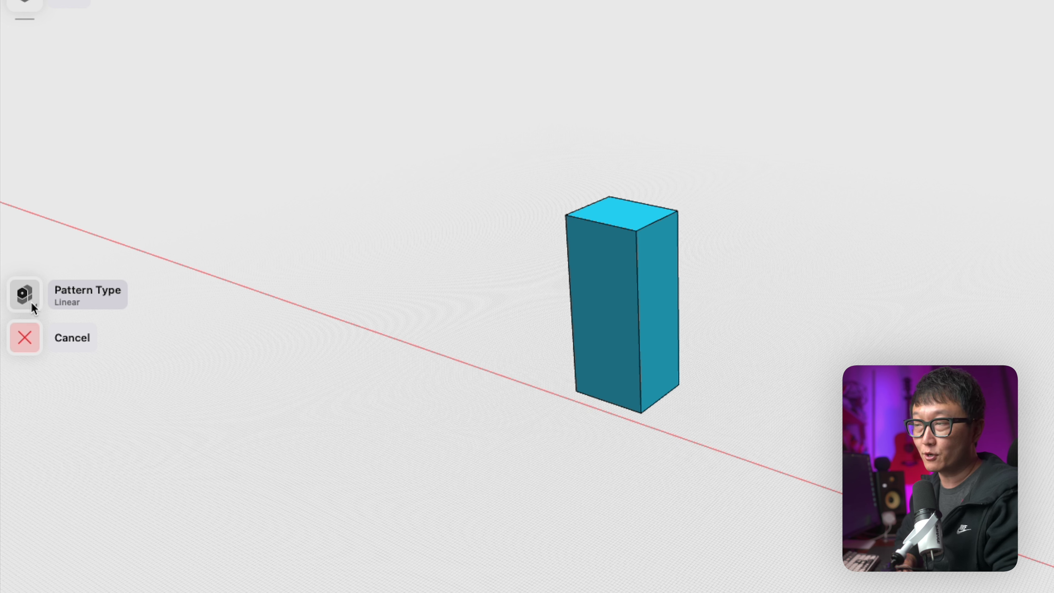
left_click(31, 304)
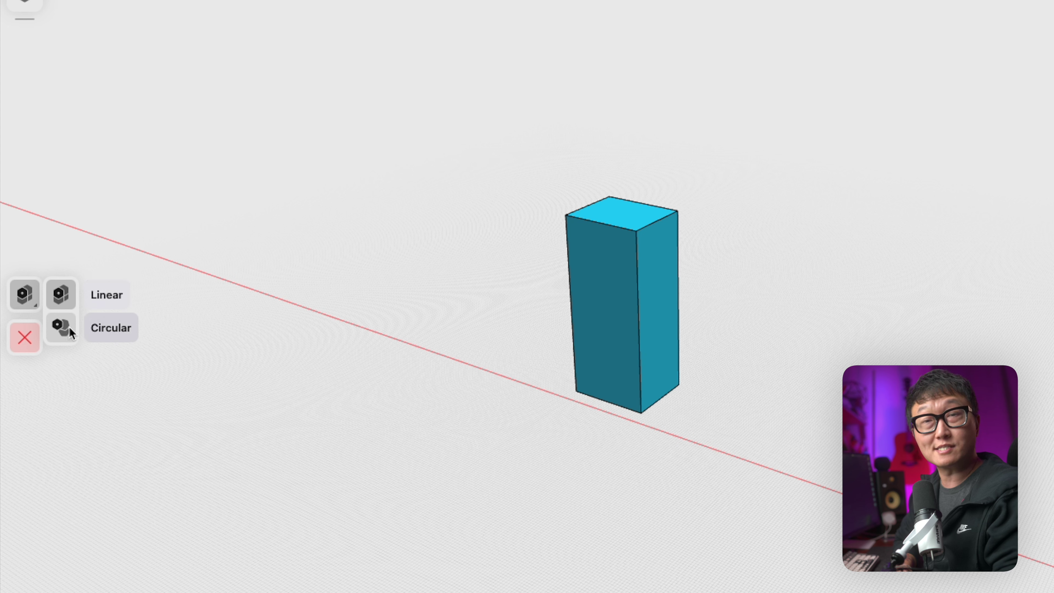
left_click(62, 300)
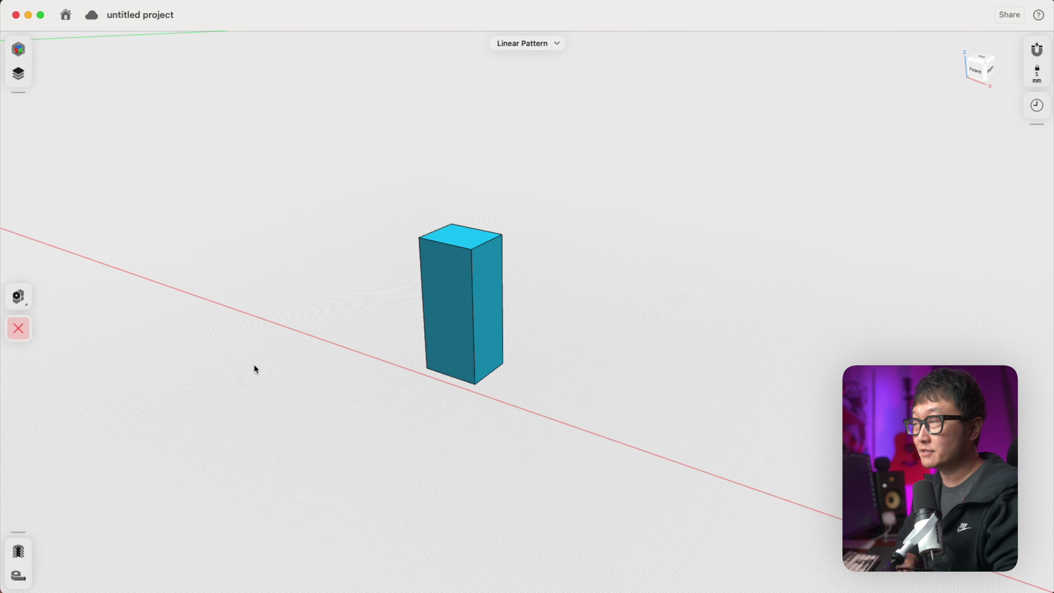
left_click(450, 281)
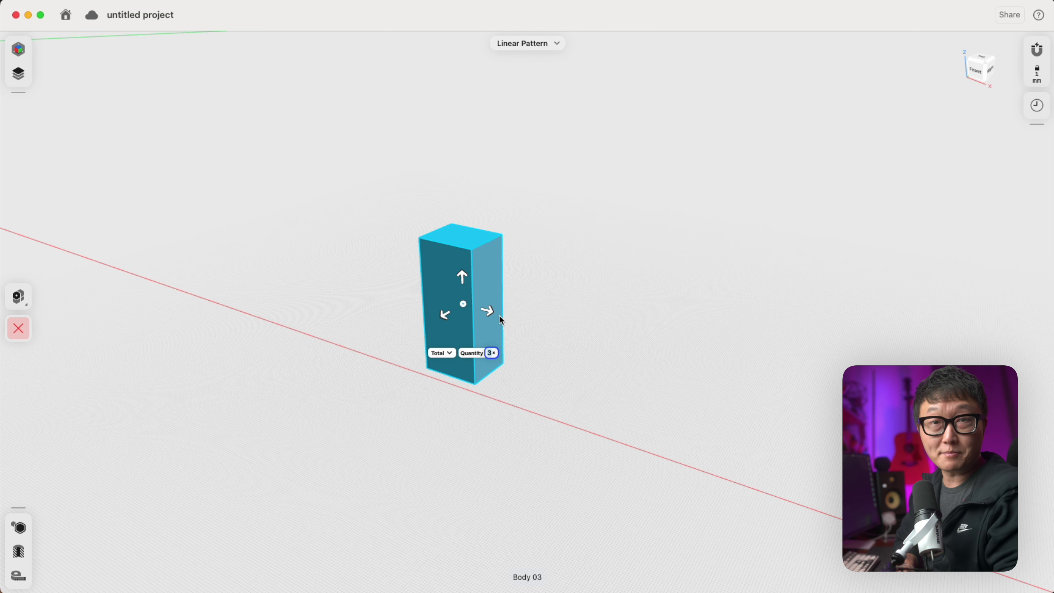
scroll(499, 316, "down", 5)
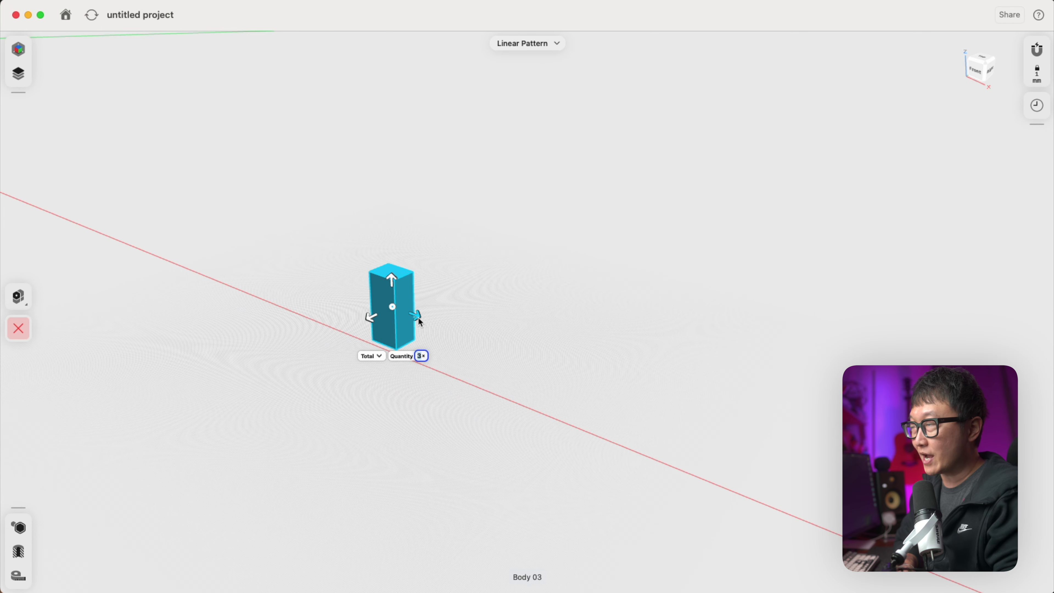
left_click_drag(420, 321, 580, 400)
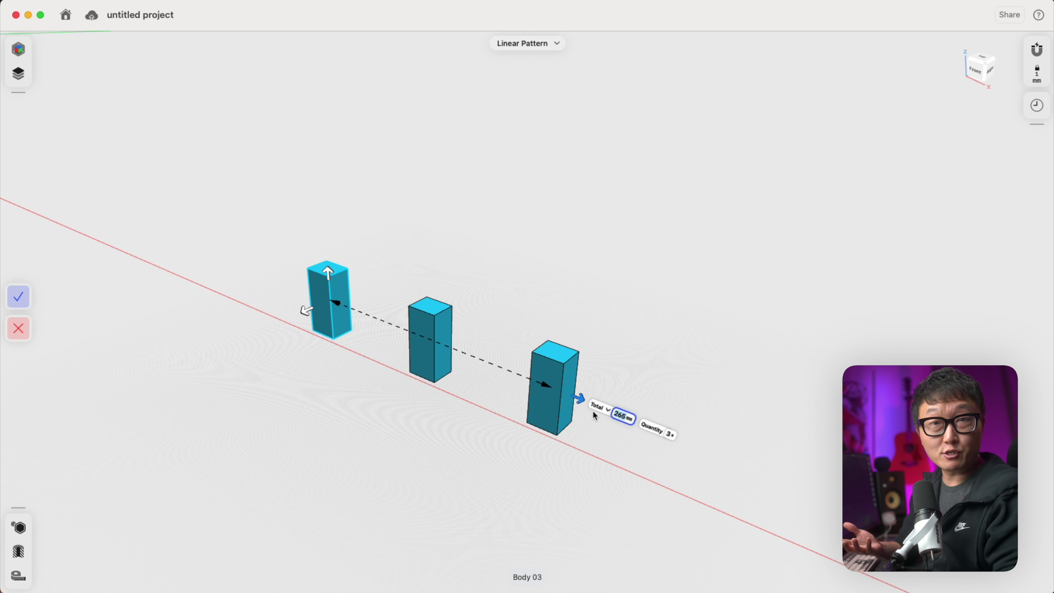
Step: Set the linear pattern's total distance to 500 mm and its quantity to 10
left_click(607, 412)
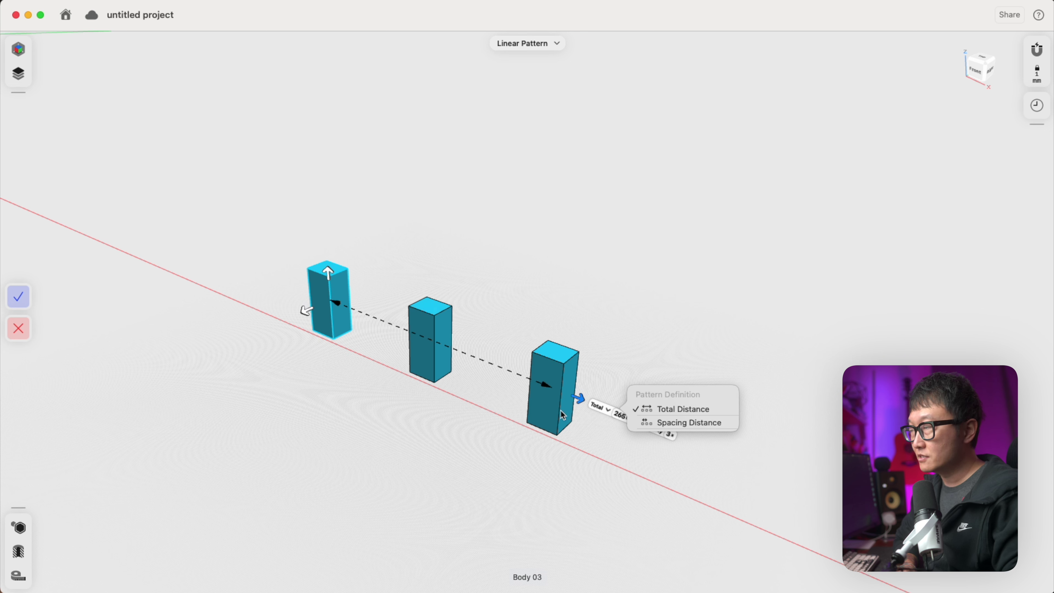
left_click(618, 416)
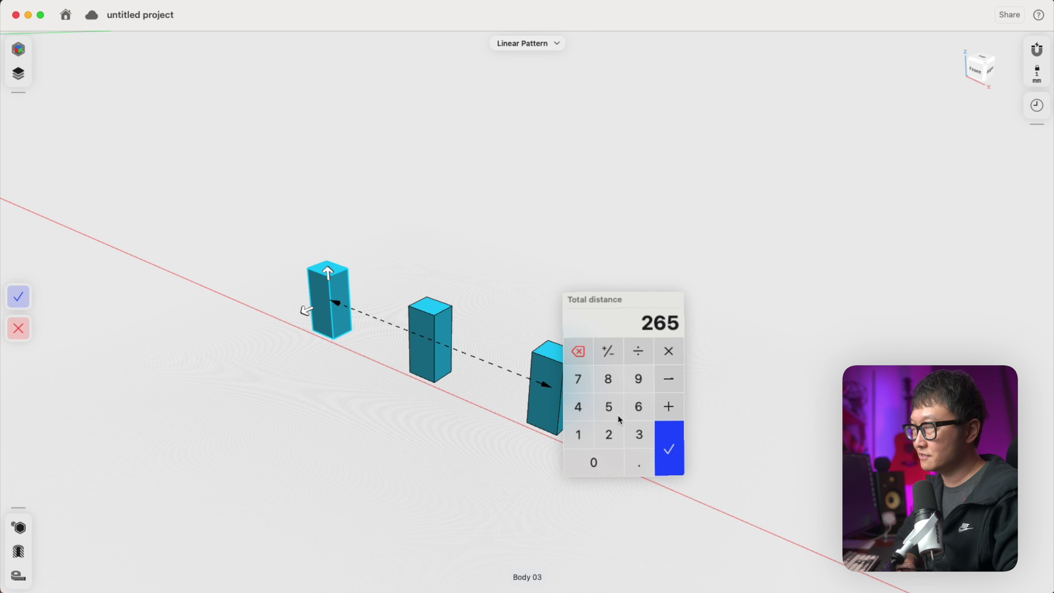
type("500")
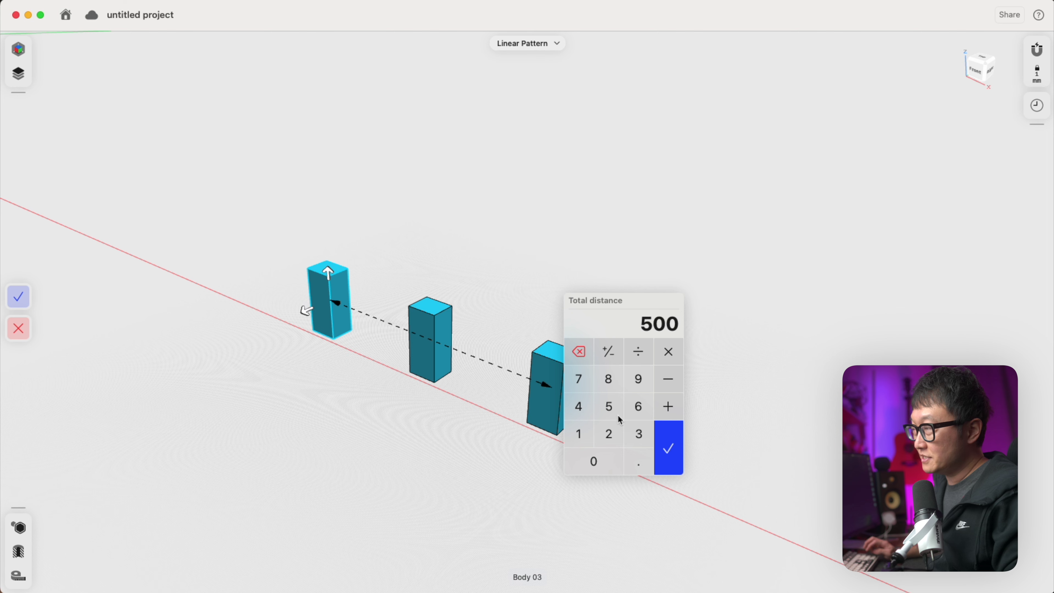
key("Return")
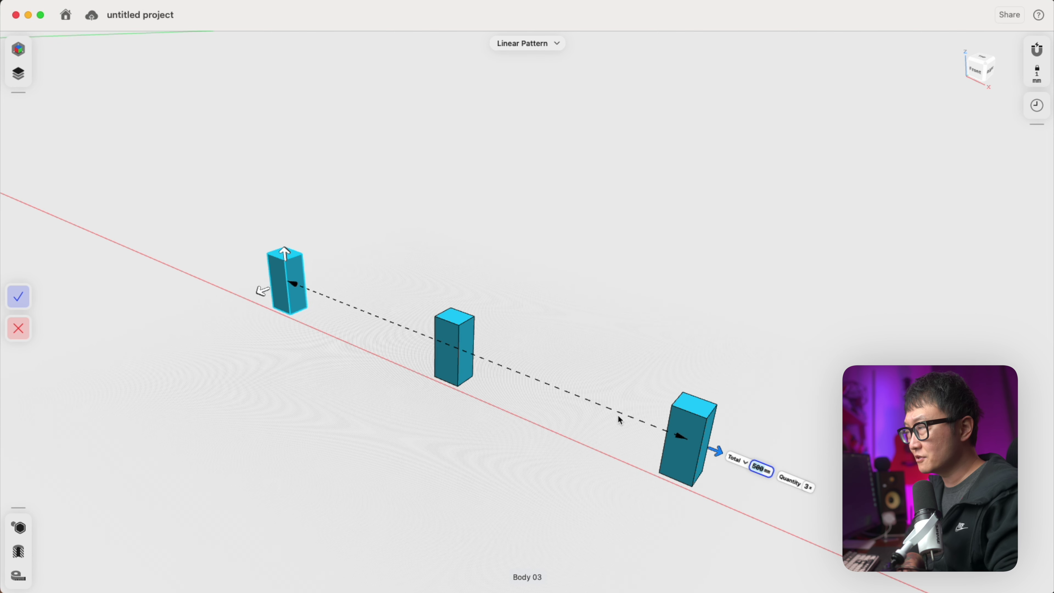
left_click(796, 486)
type("10")
key("Return")
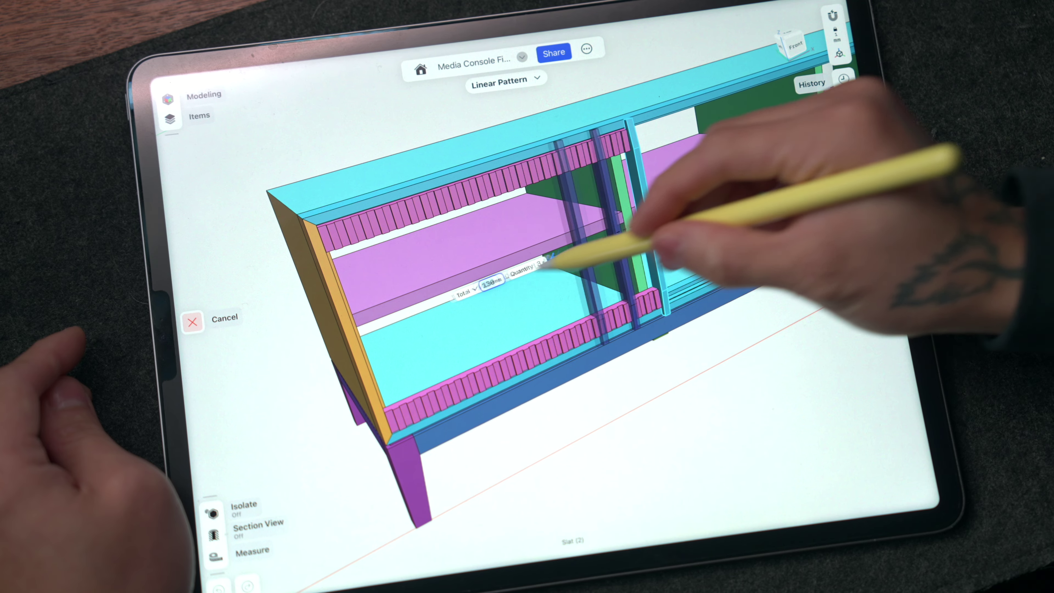
Step: Set the media console's slat pattern to a total distance of 489 mm and a quantity of 24
left_click(290, 363)
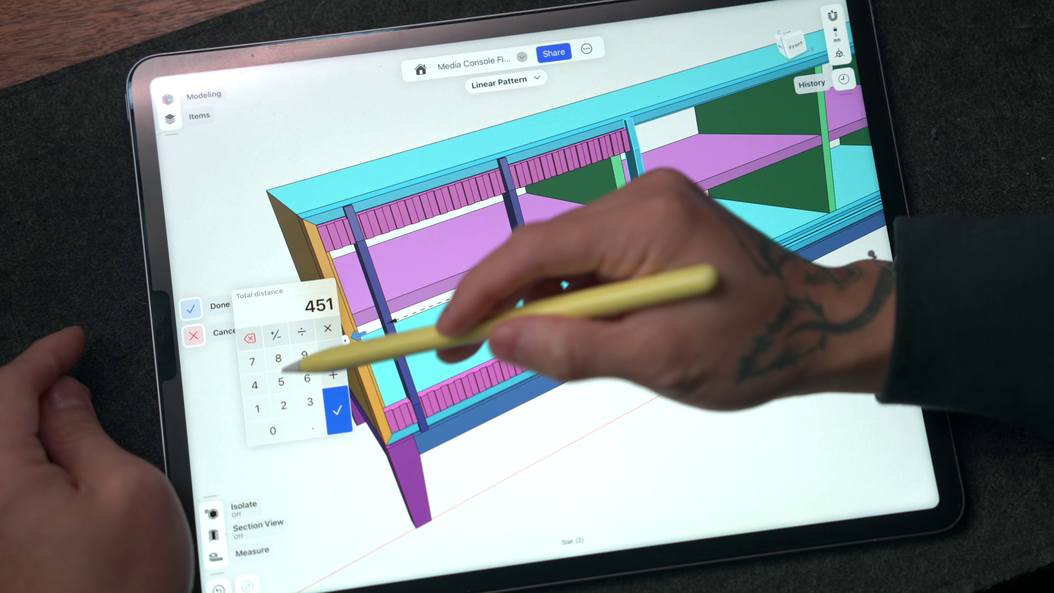
type("489")
left_click(337, 409)
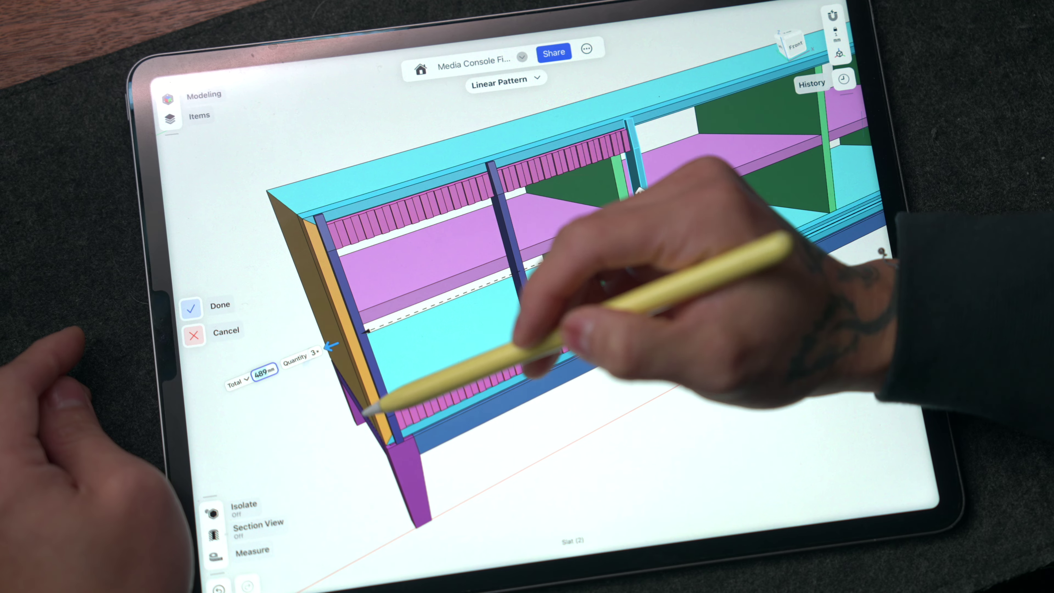
left_click(297, 366)
type("24")
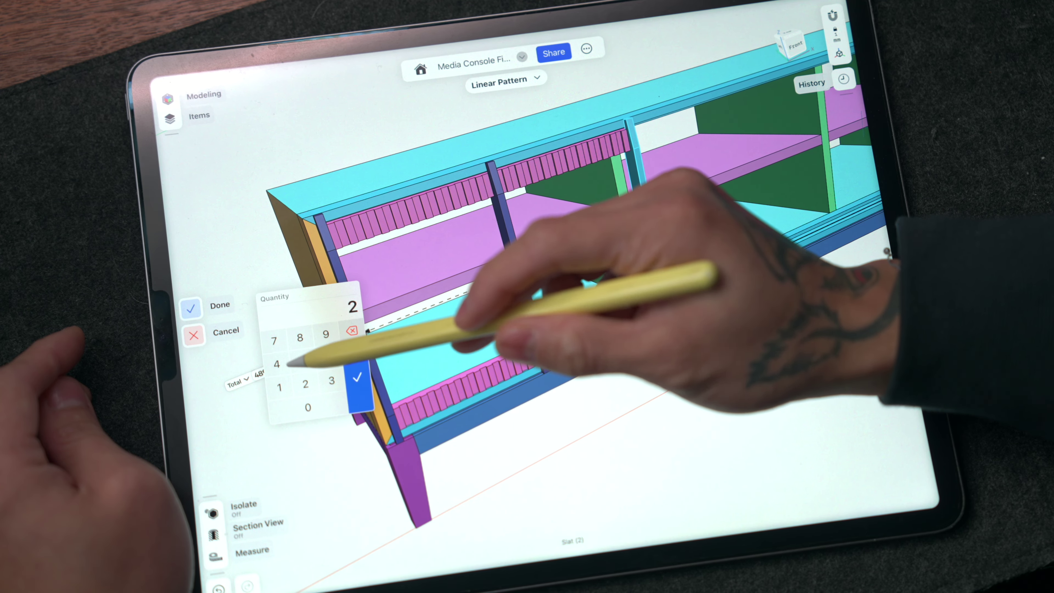
left_click(357, 378)
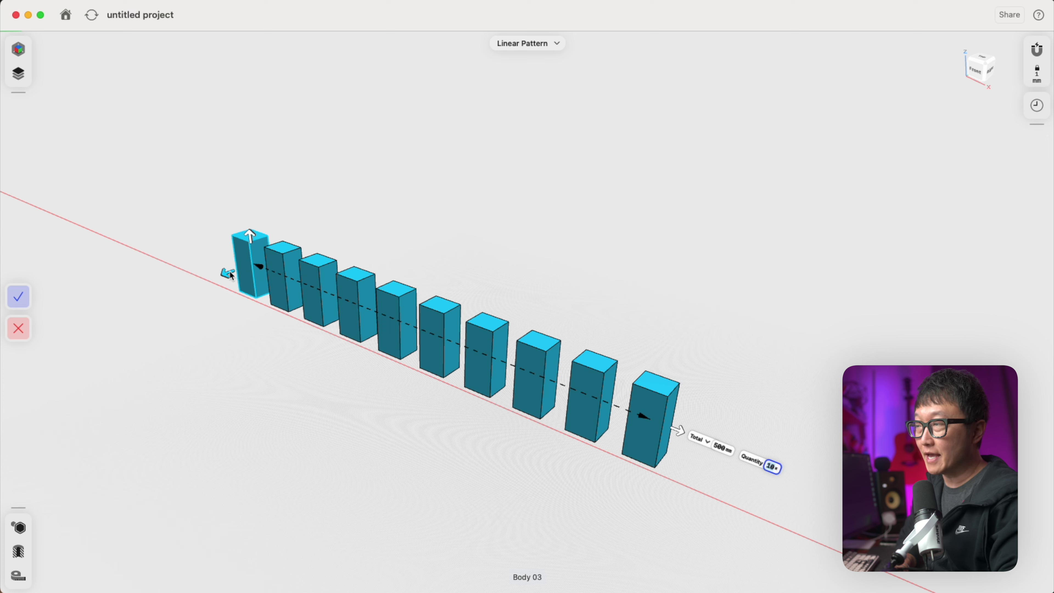
Step: Add a second pattern direction of about -360 mm perpendicular to the row of blocks and define it by Spacing Distance
left_click_drag(234, 276, 429, 198)
right_click_drag(499, 202, 442, 175)
left_click(441, 159)
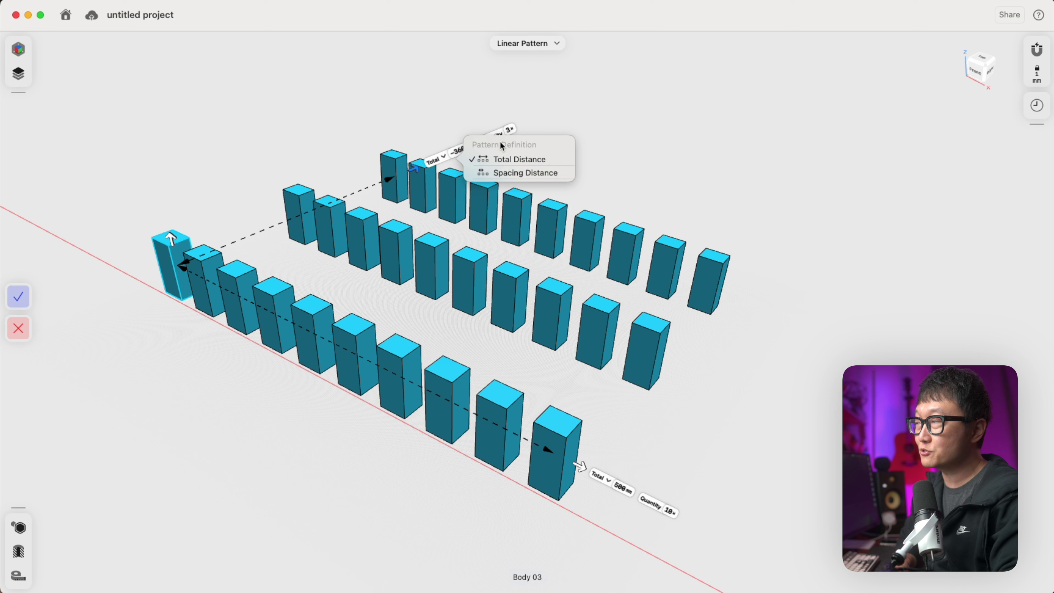
left_click(506, 126)
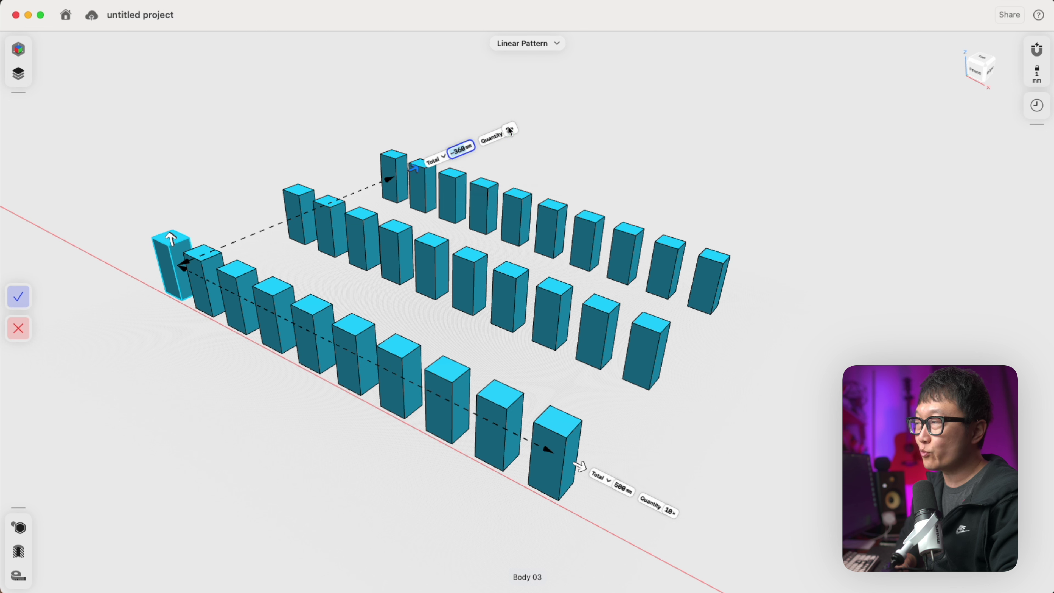
left_click(511, 131)
left_click(439, 158)
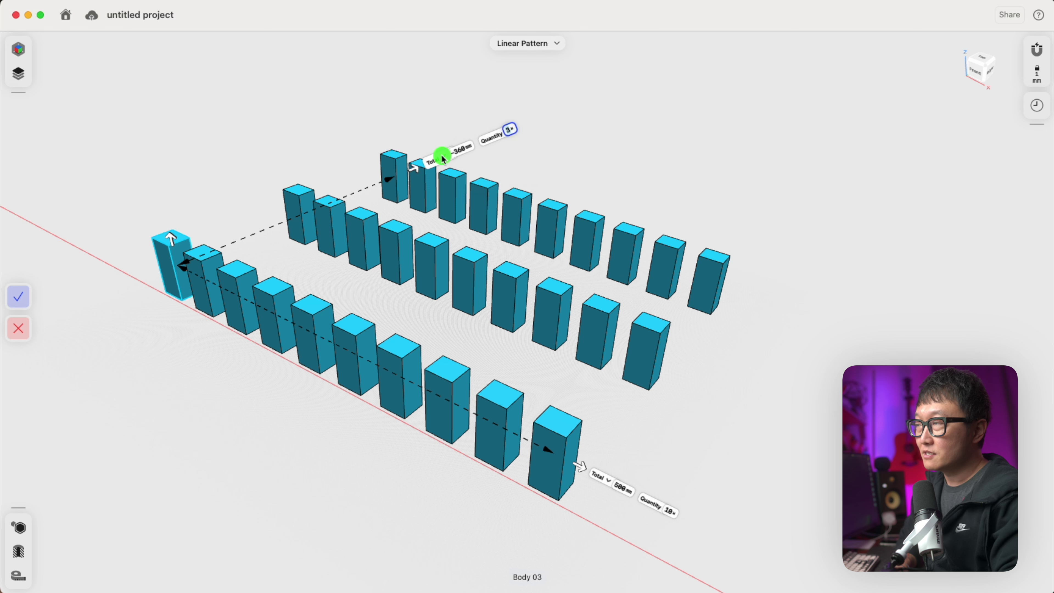
left_click(493, 173)
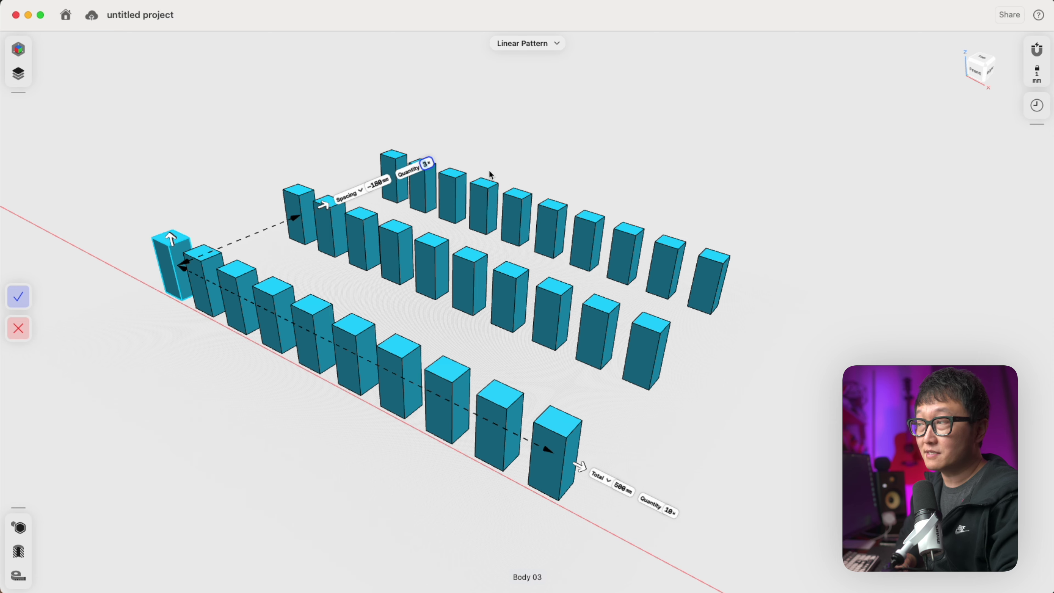
Step: Set the second pattern direction's spacing to -100 mm and its quantity to 5
right_click_drag(309, 214, 248, 207)
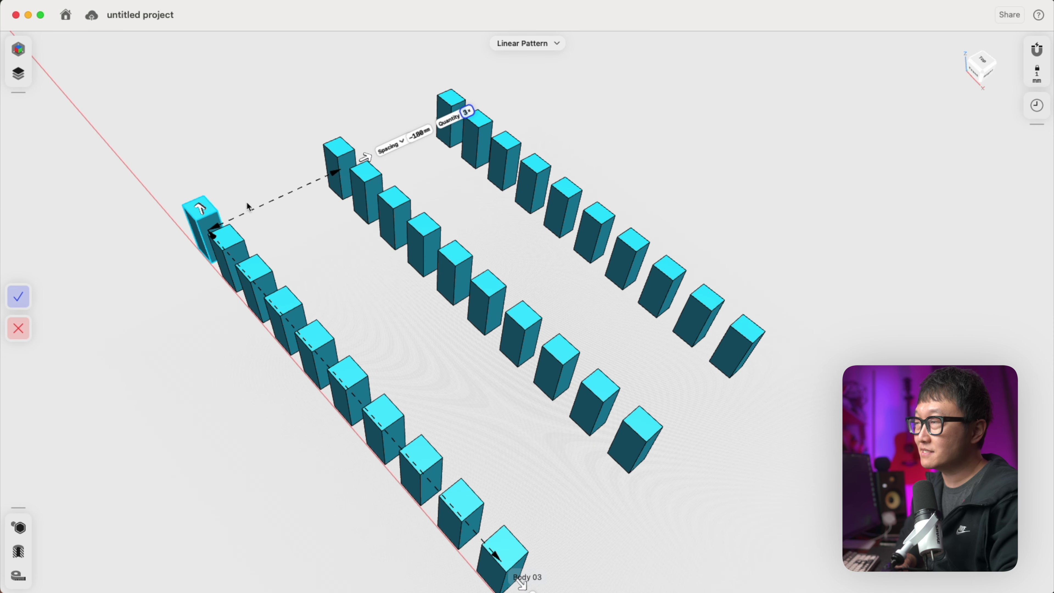
left_click(418, 136)
key("BackSpace")
key("BackSpace")
type("00")
key("Return")
left_click(418, 138)
type("5")
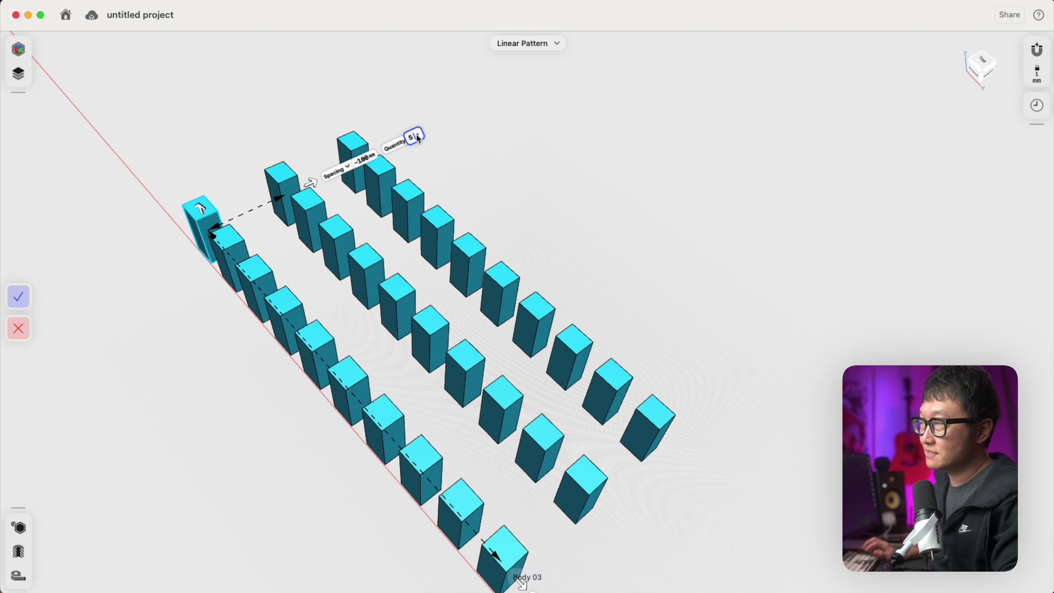
key("Return")
scroll(508, 311, "down", 3)
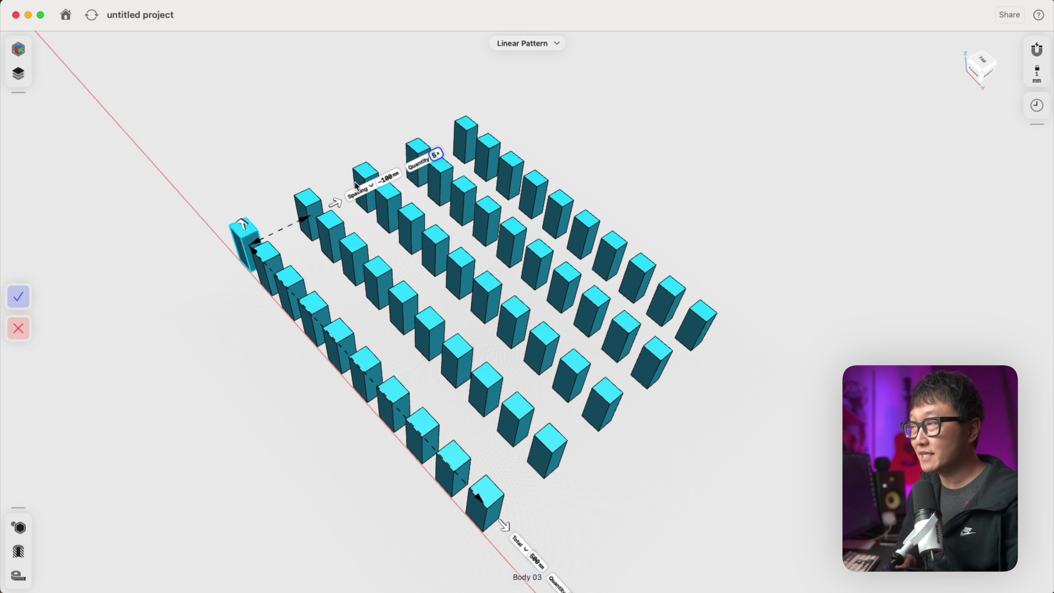
Step: Check the second direction's pattern definition options, keeping Spacing Distance, and discard the whole linear pattern
left_click(362, 194)
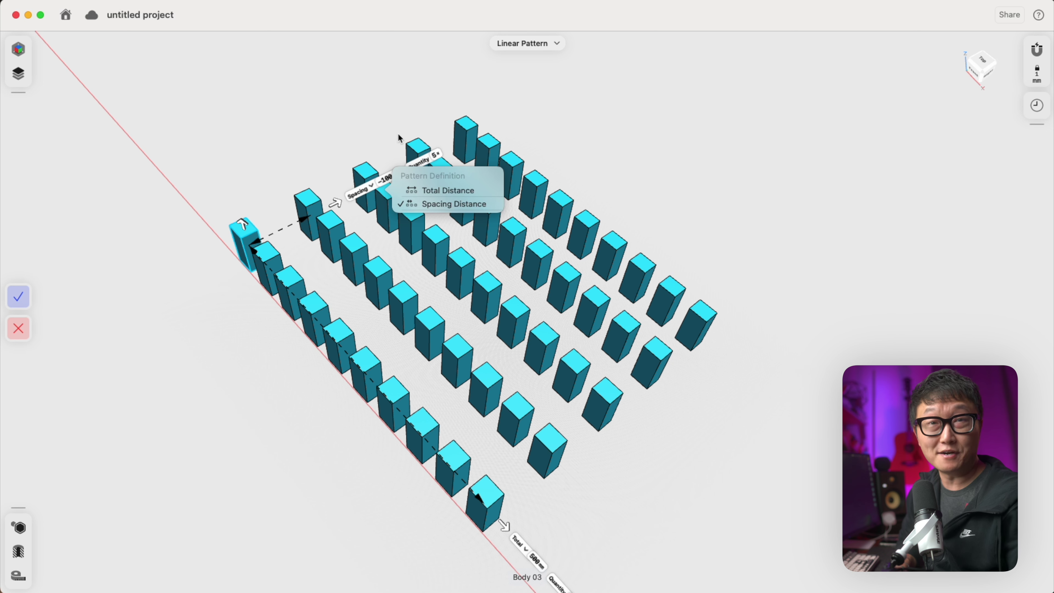
left_click(385, 137)
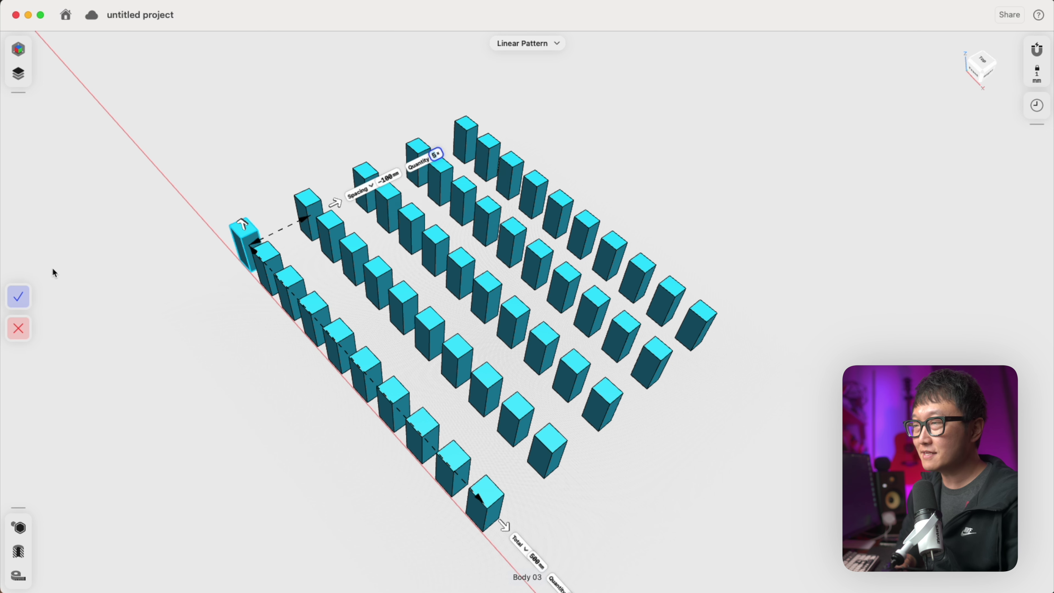
left_click(16, 326)
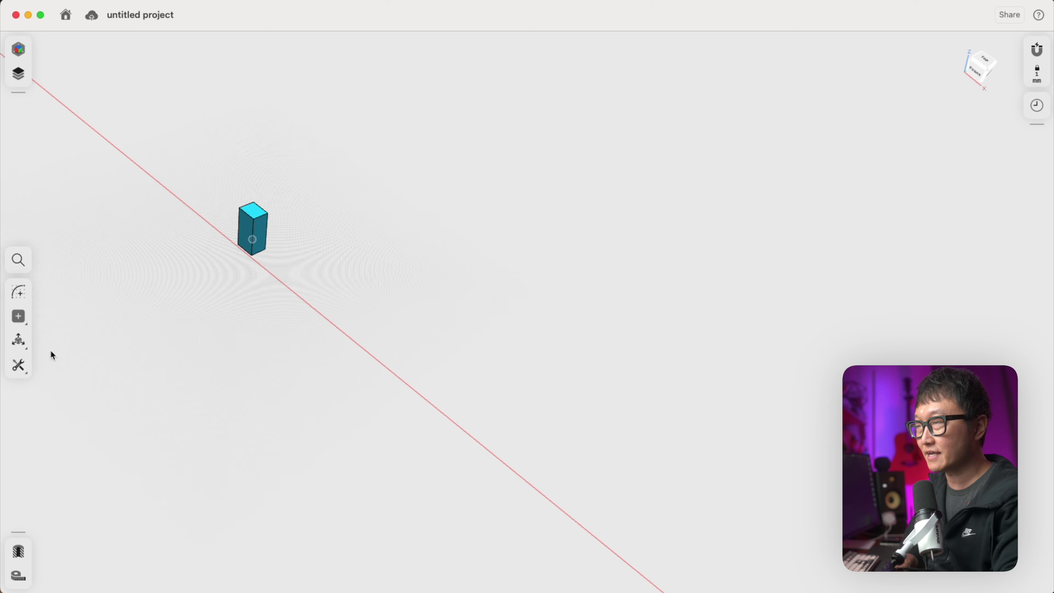
Step: Start a circular pattern of the block and place its rotation centre away from the block along the red axis
left_click(24, 345)
left_click(40, 416)
left_click(23, 306)
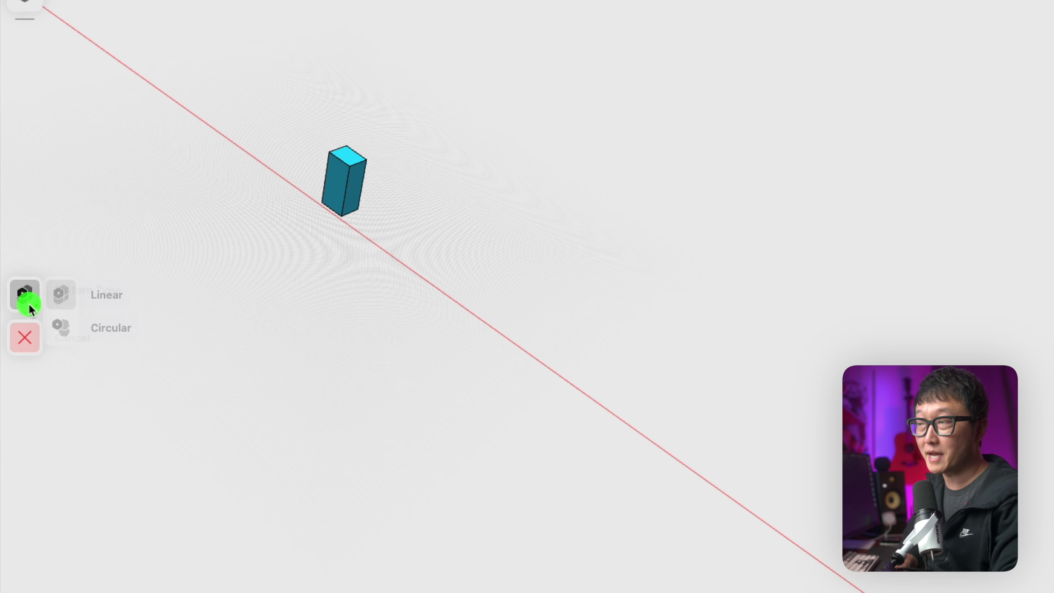
left_click(74, 337)
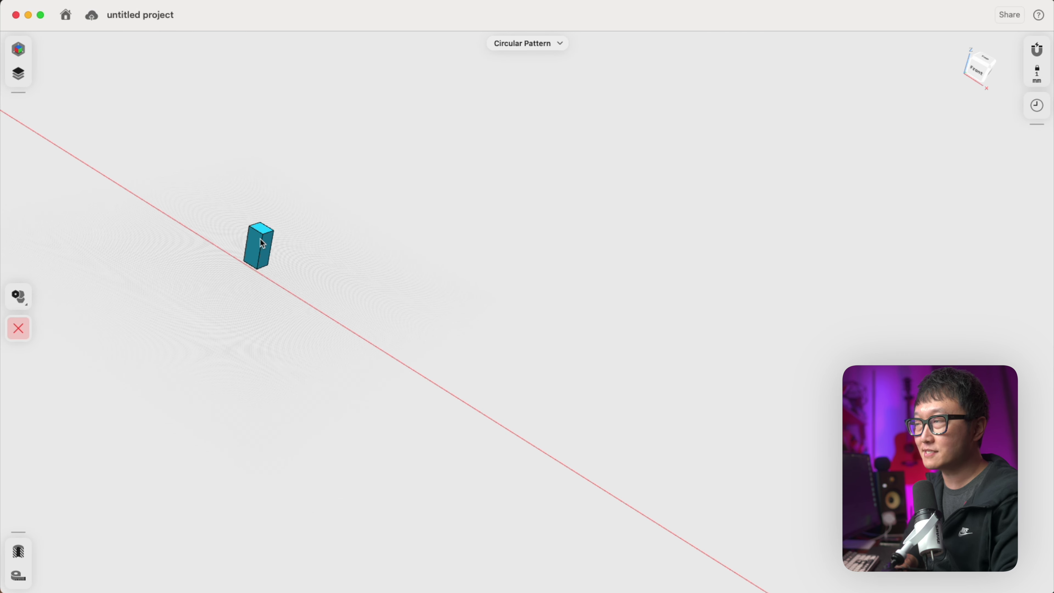
left_click(262, 244)
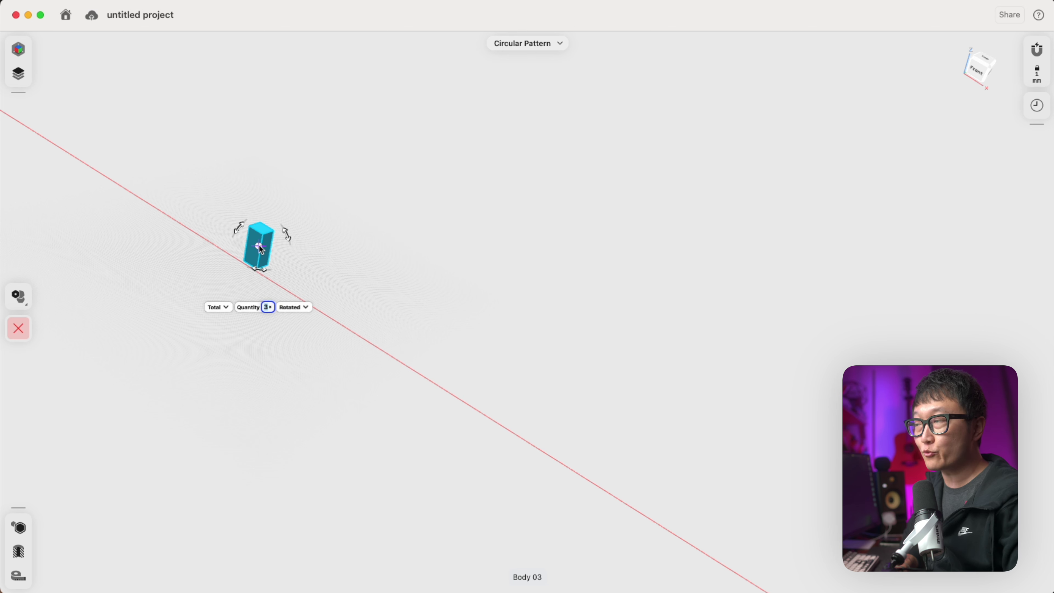
left_click_drag(264, 258, 342, 318)
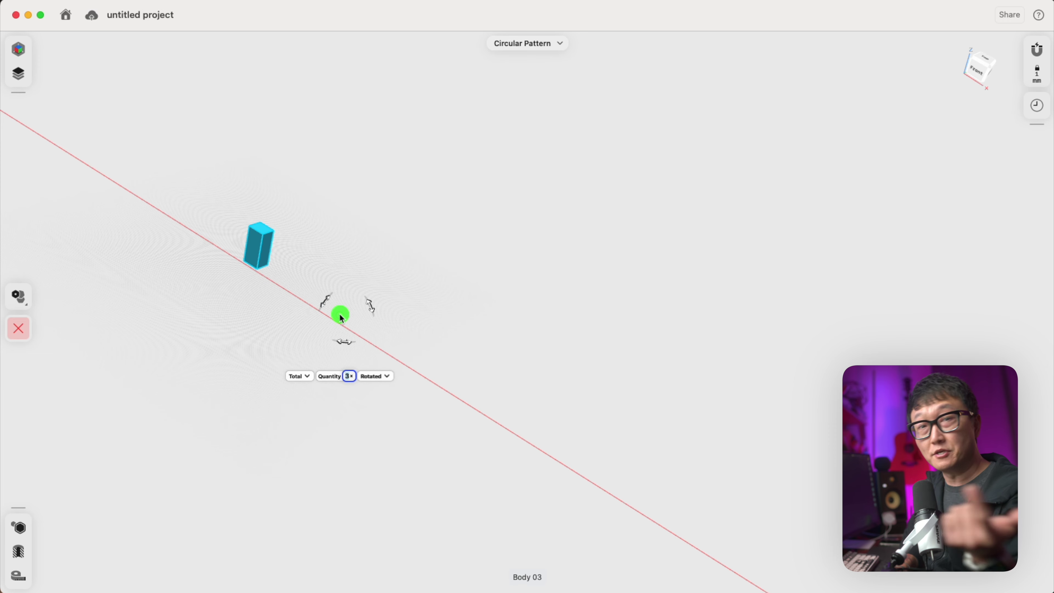
left_click_drag(339, 314, 392, 361)
right_click_drag(430, 387, 406, 327)
Step: Sweep the circular pattern horizontally around its centre, with a total angle of 360° and a quantity of 10
left_click_drag(383, 367, 458, 307)
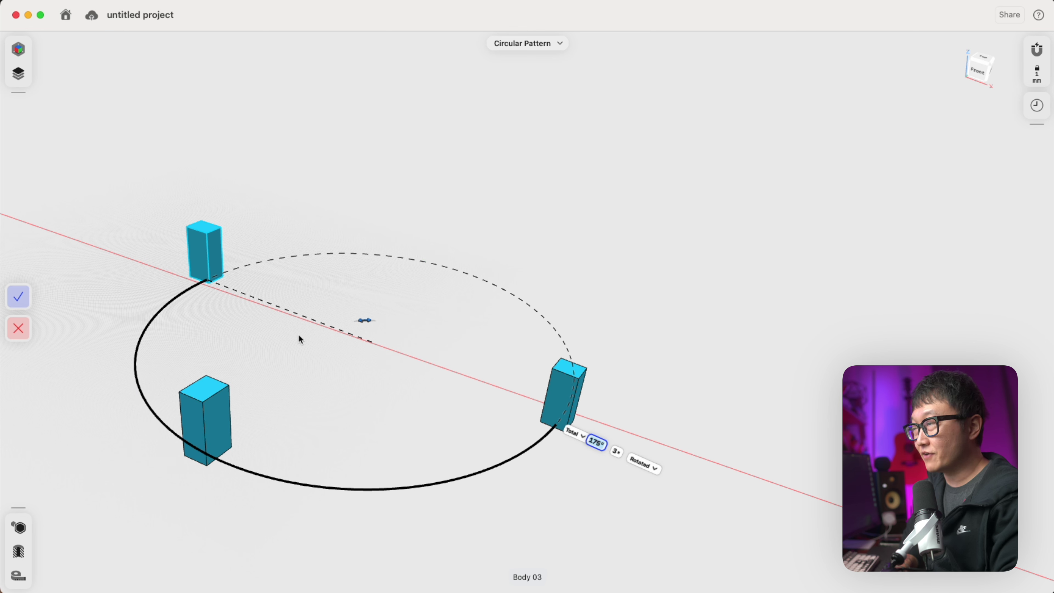
left_click(577, 433)
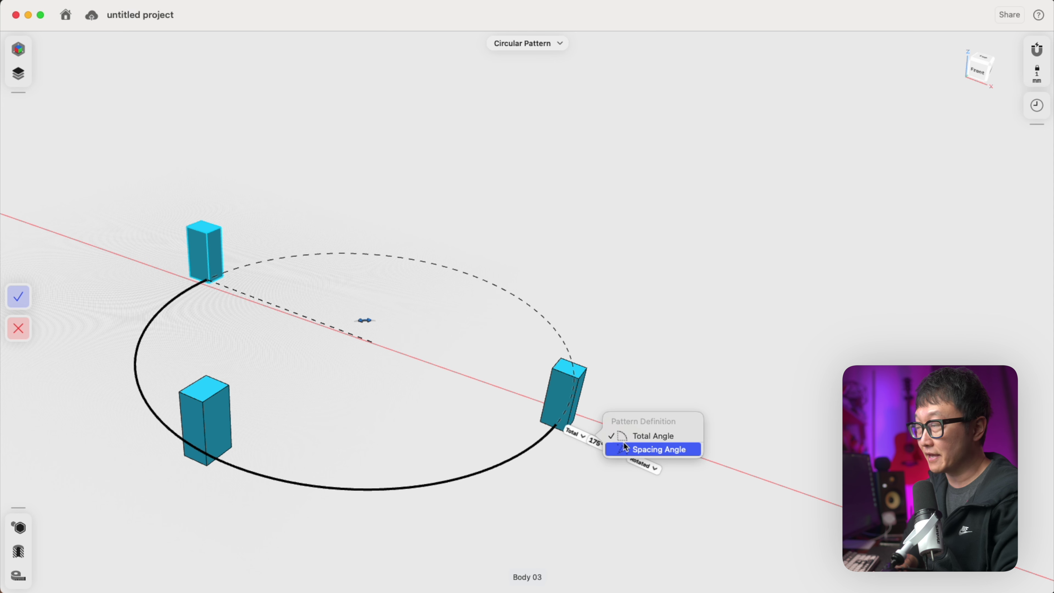
left_click(634, 381)
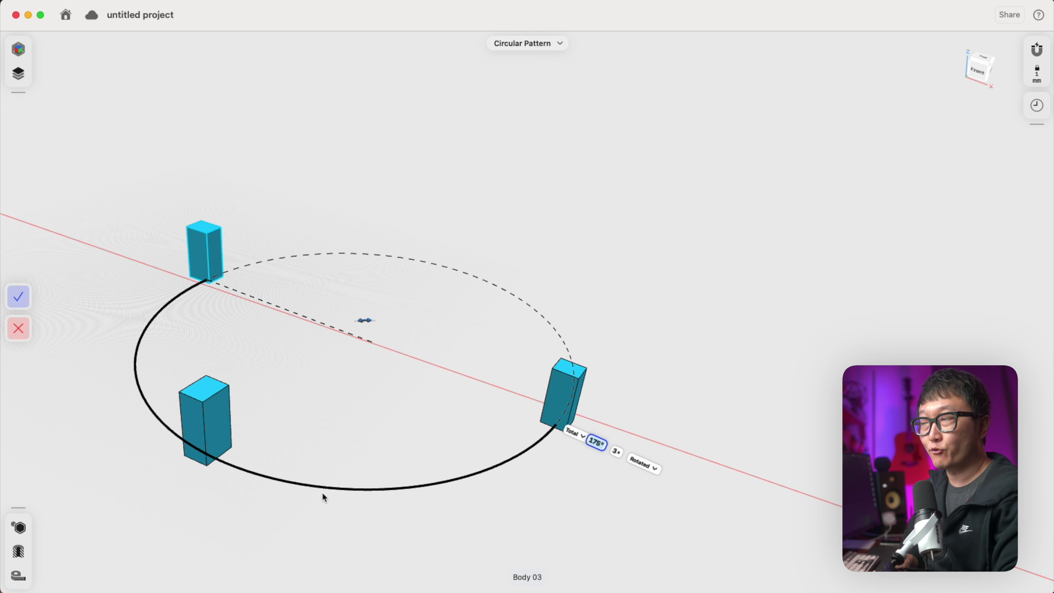
left_click(596, 442)
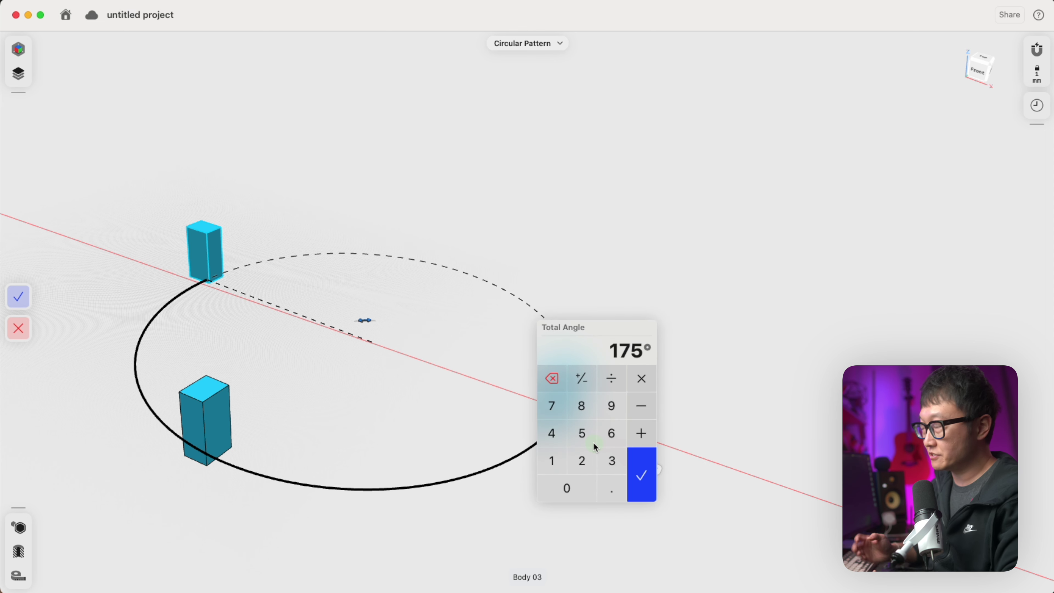
type("360")
key("Return")
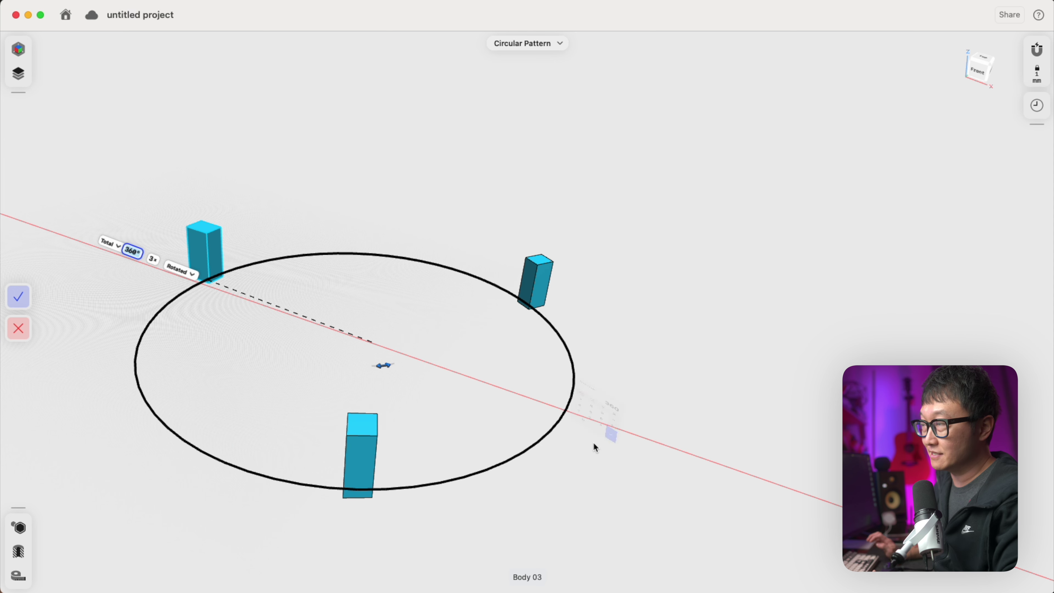
left_click(154, 259)
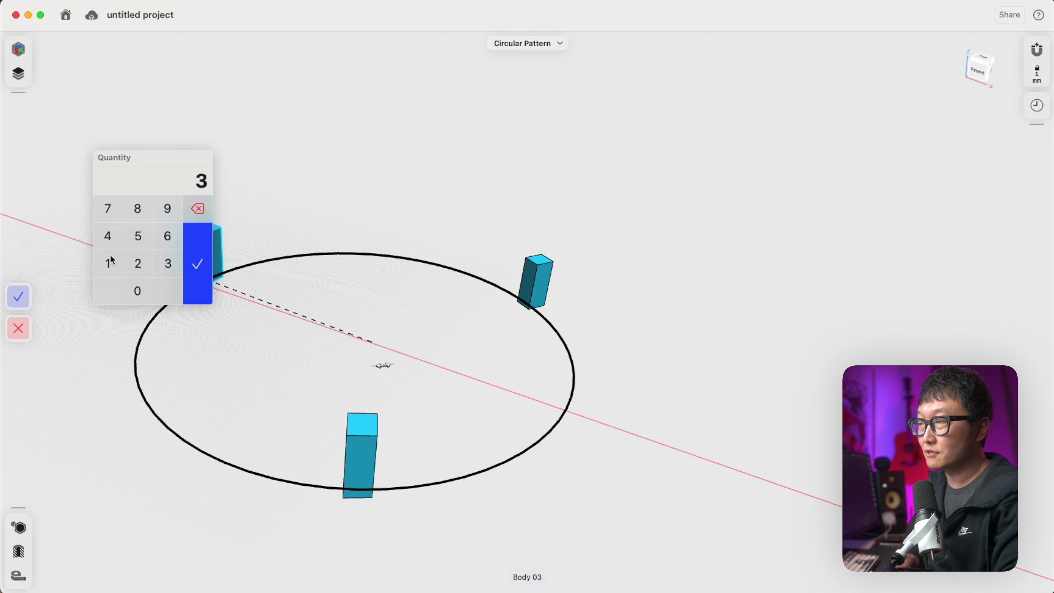
left_click(121, 298)
left_click(198, 277)
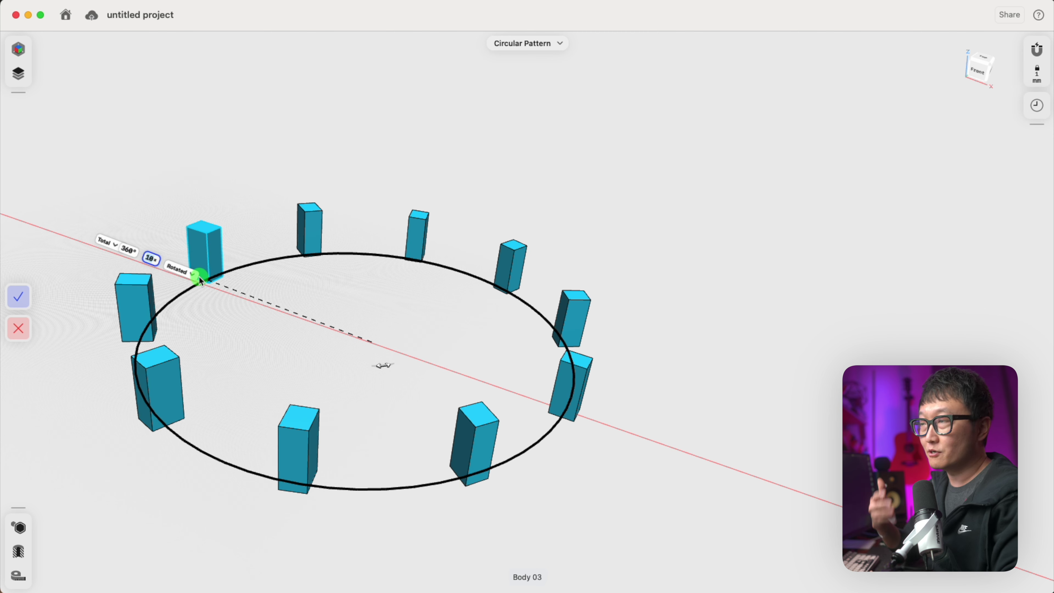